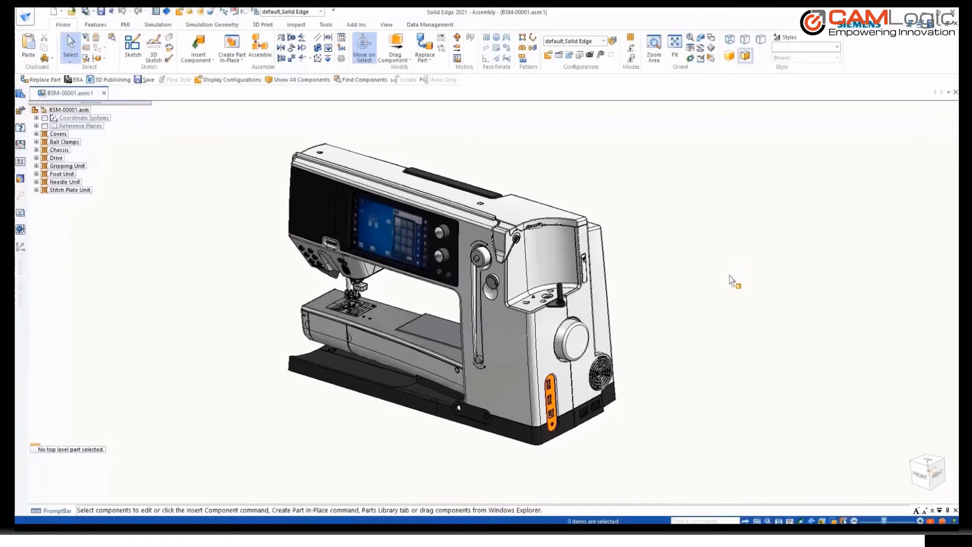
# Open the display configurations of the sewing machine assembly and apply 01-Main Frame
pyautogui.moveTo(665, 240); pyautogui.dragTo(689, 225, button='middle')
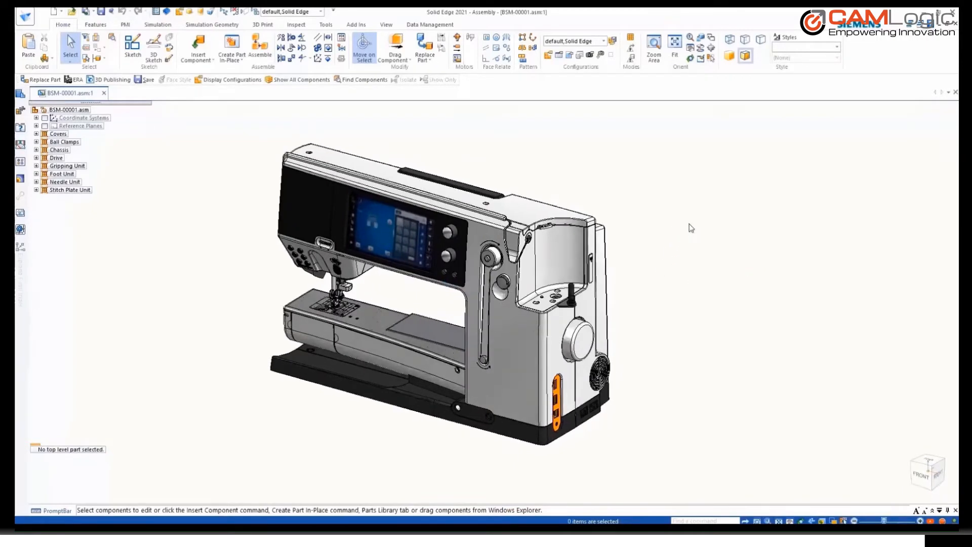
pyautogui.moveTo(688, 225); pyautogui.dragTo(660, 226, button='right')
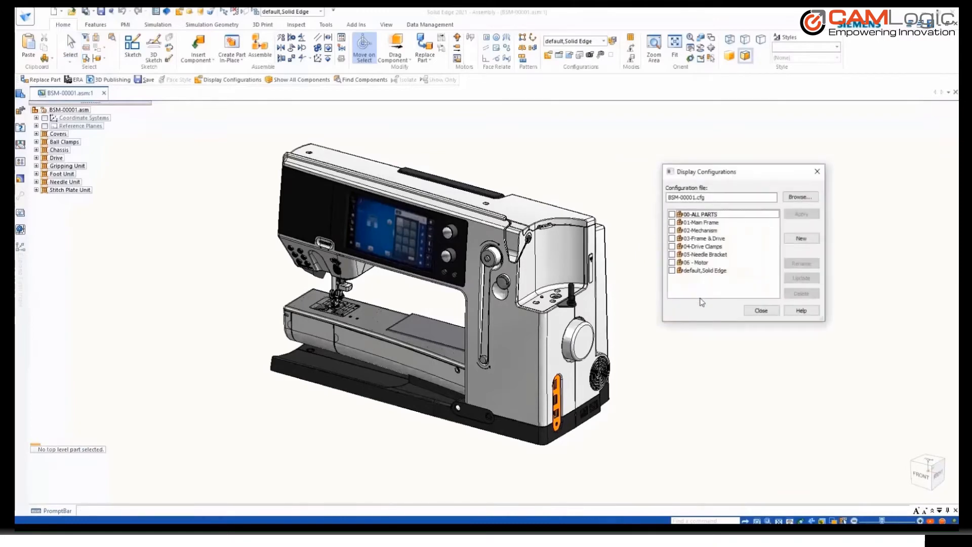
pyautogui.moveTo(701, 303); pyautogui.dragTo(653, 220, button='middle')
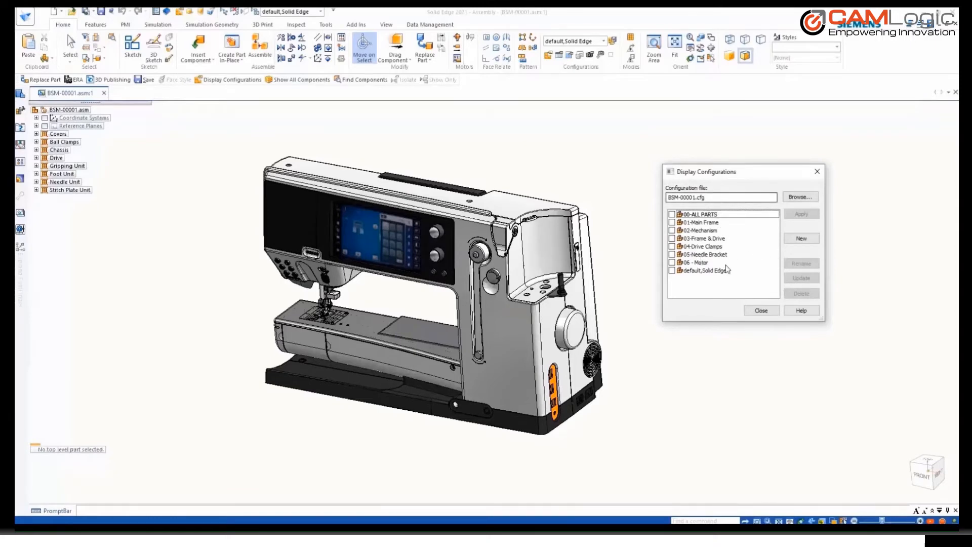
pyautogui.click(703, 223)
pyautogui.click(792, 215)
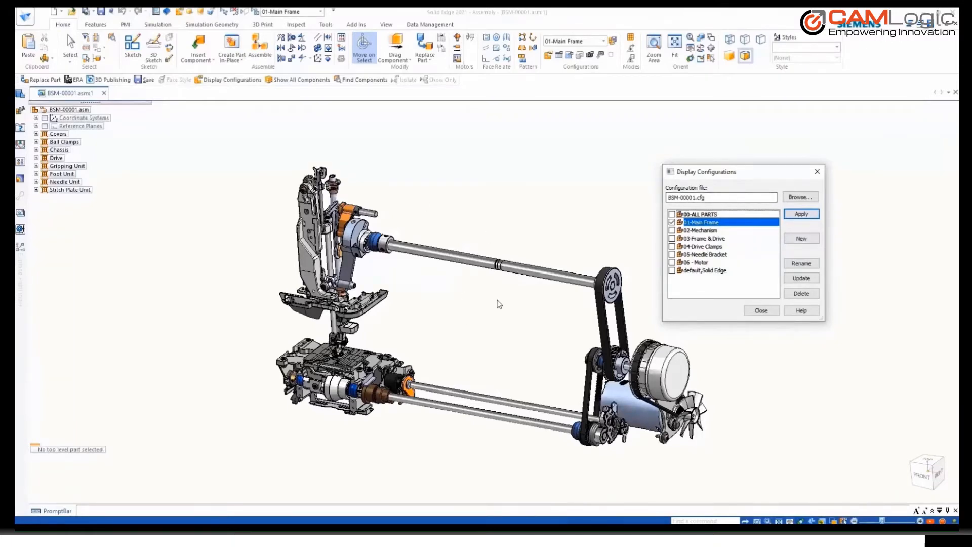
# Apply the 05-Needle Bracket display configuration followed by 06 - Motor, and close the configurations dialog
pyautogui.click(705, 254)
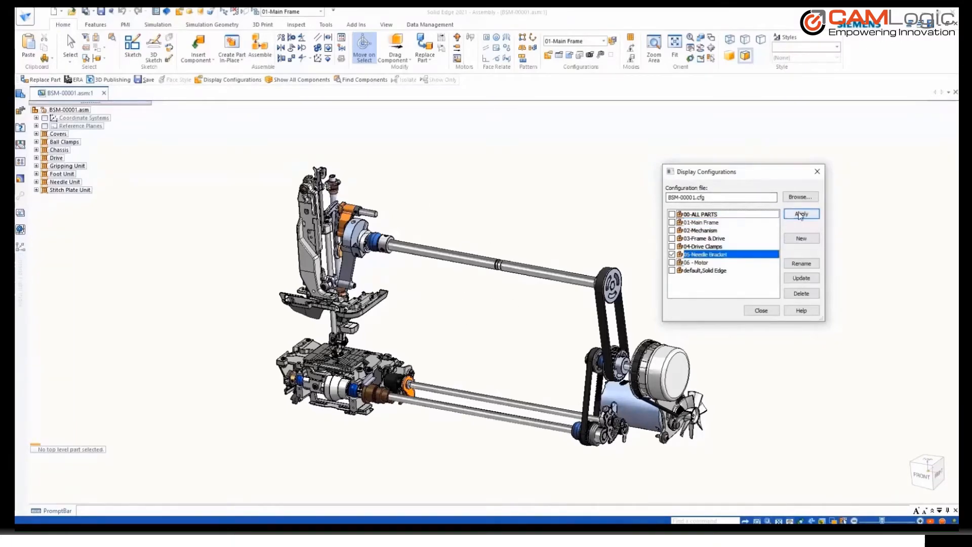
pyautogui.click(792, 215)
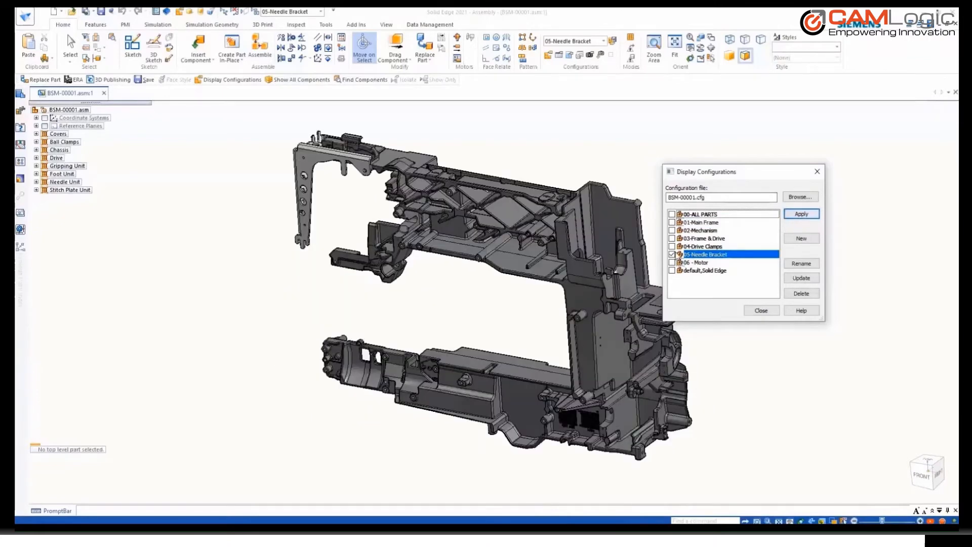
pyautogui.click(678, 262)
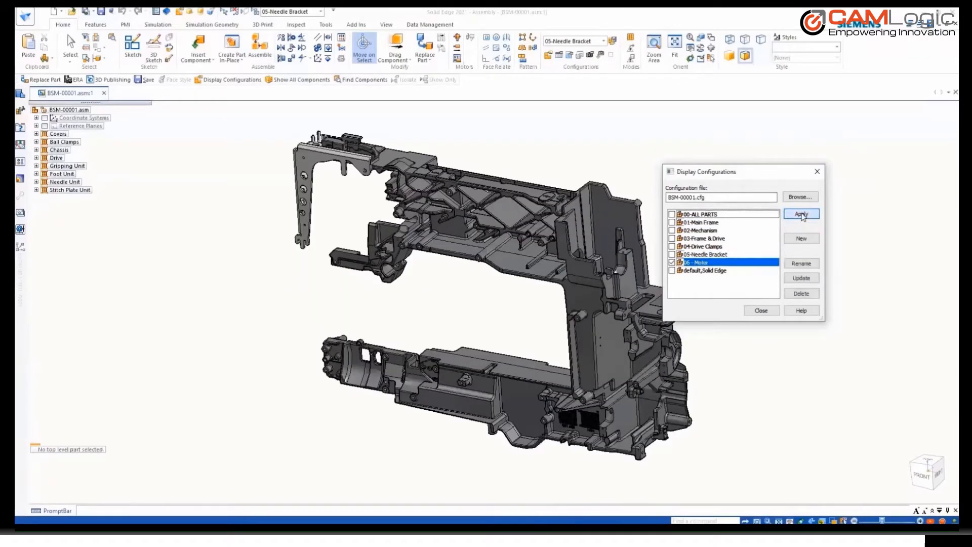
pyautogui.click(802, 214)
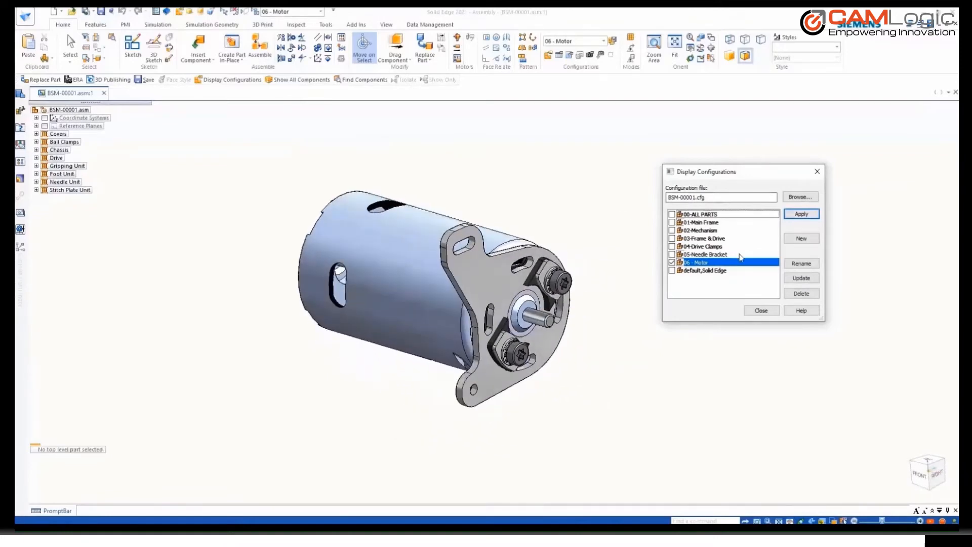
pyautogui.click(759, 311)
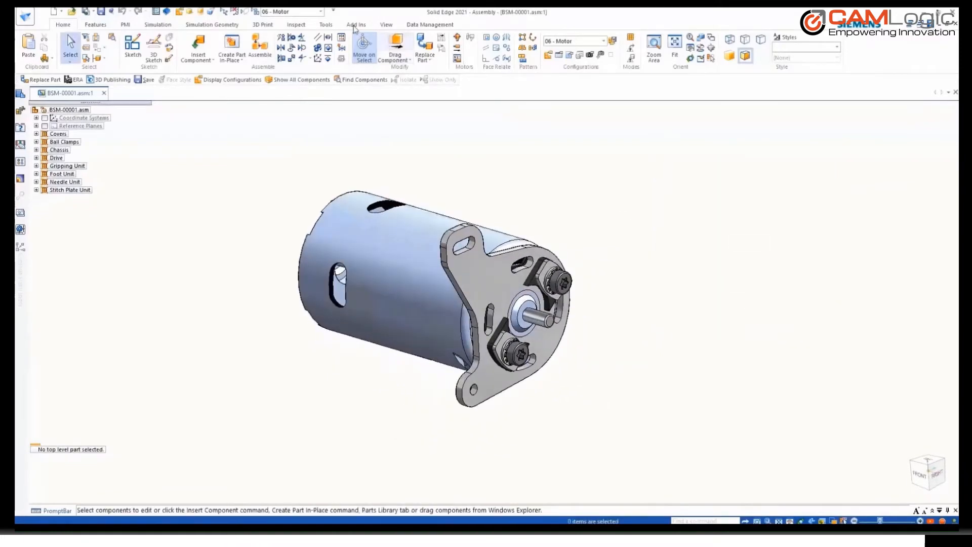
# Enter the Explode-Render-Animate environment and apply the Motor Explosion configuration
pyautogui.click(332, 27)
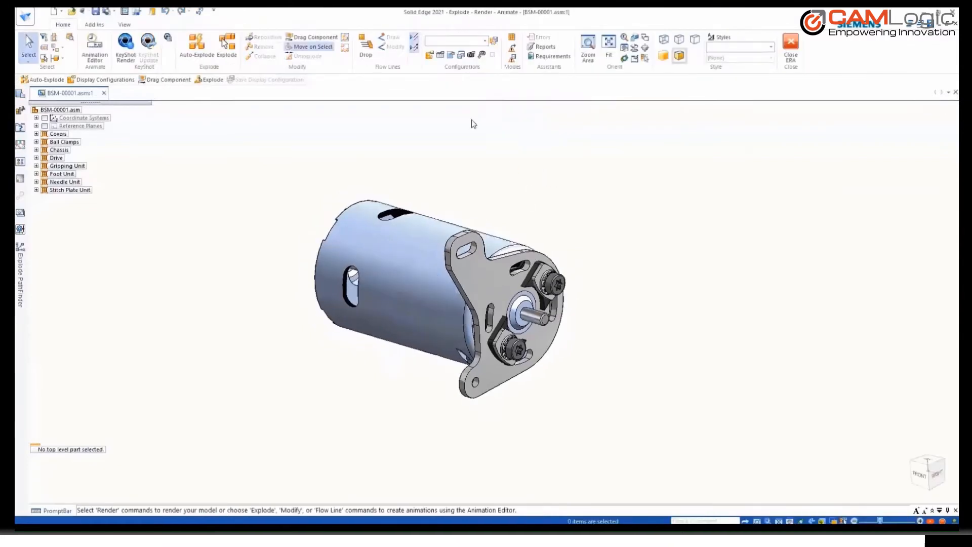
pyautogui.click(450, 43)
pyautogui.scroll(-1, 533, 84)
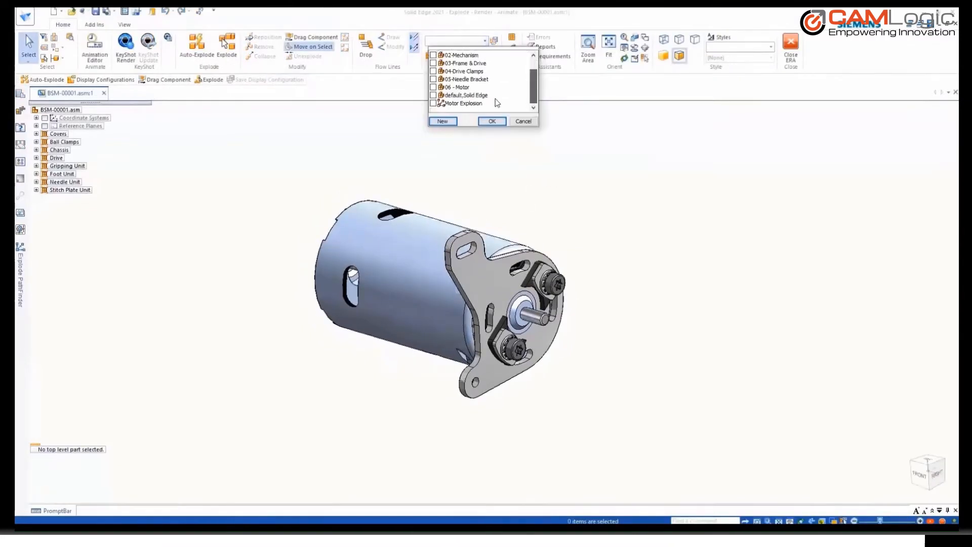
pyautogui.click(473, 103)
pyautogui.click(491, 122)
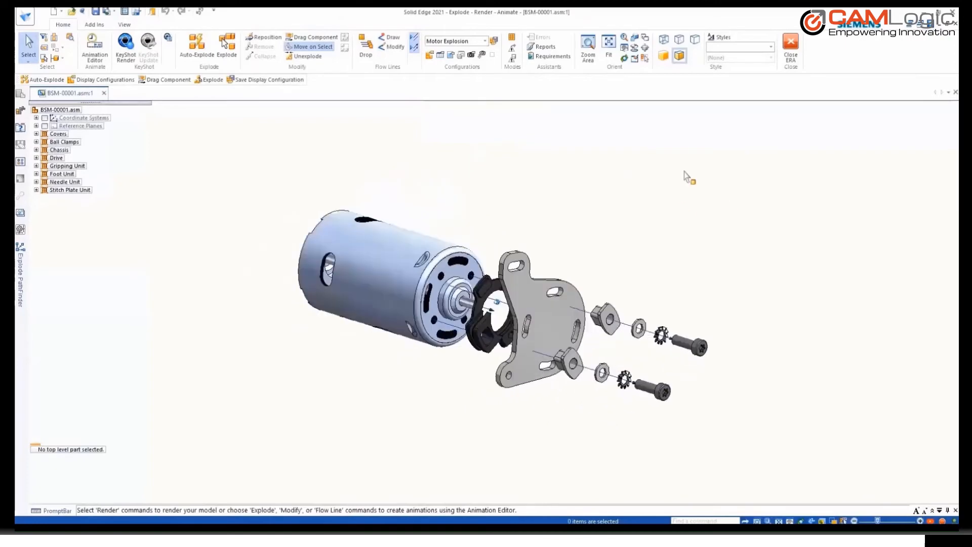
# Return to the assembly environment and apply the 00-ALL PARTS display configuration
pyautogui.click(791, 50)
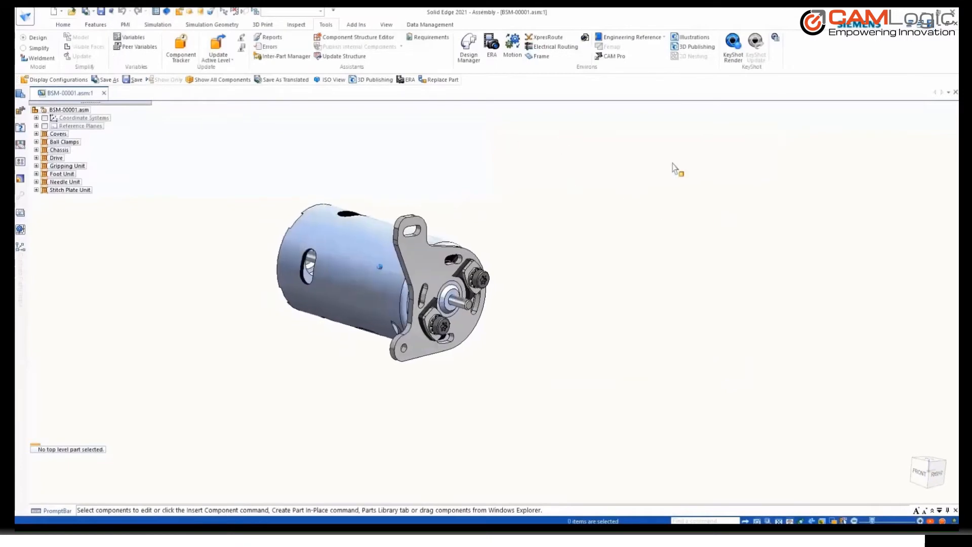
pyautogui.rightClick(726, 201)
pyautogui.click(701, 205)
pyautogui.click(688, 218)
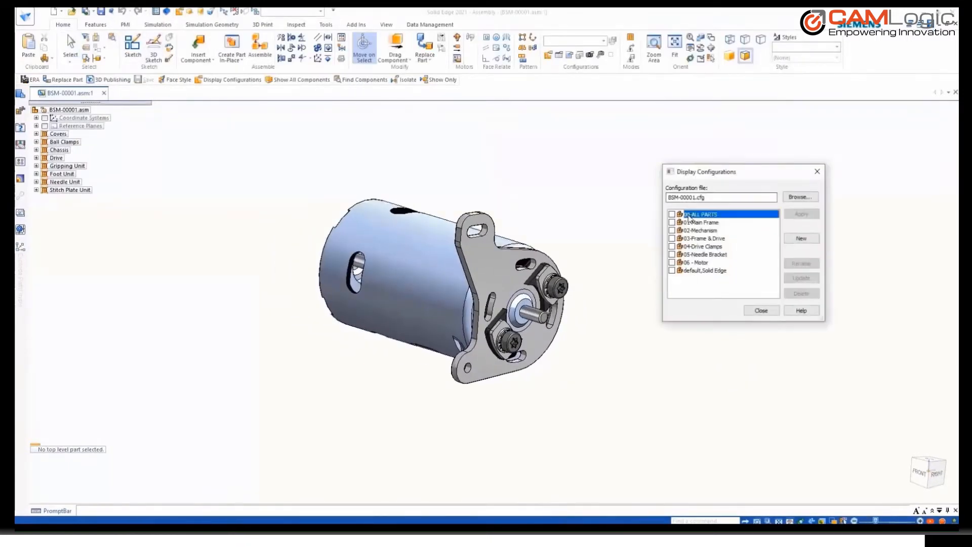
pyautogui.click(672, 214)
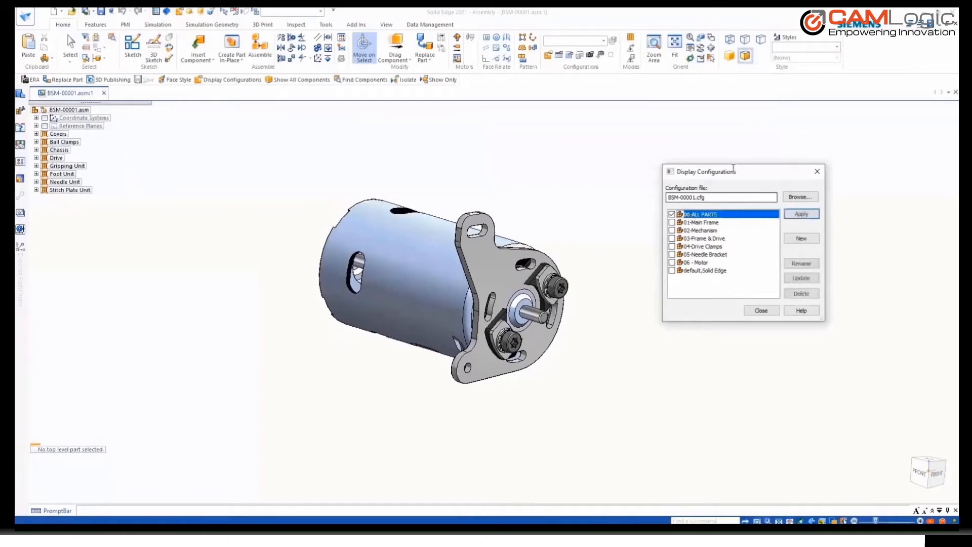
pyautogui.click(803, 215)
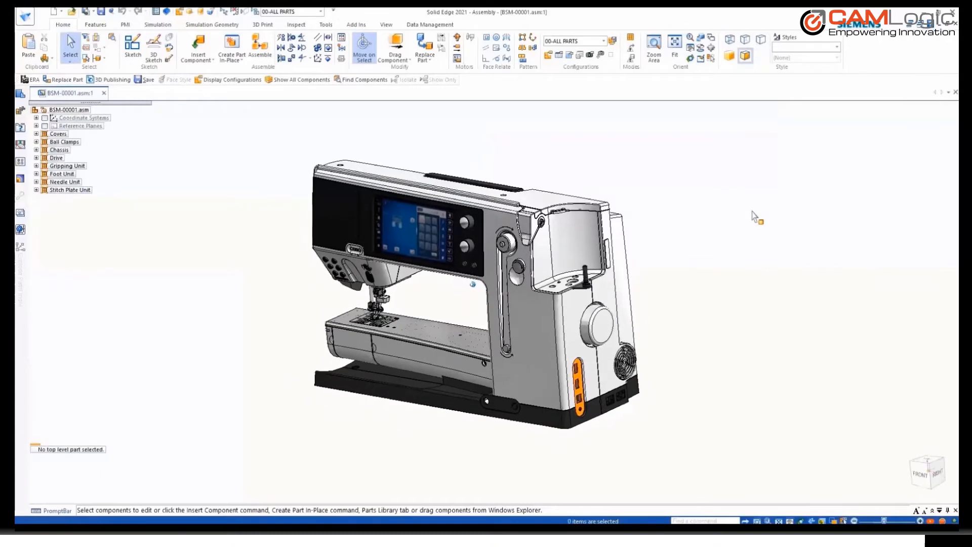
# Open the full sewing machine assembly in Solid Edge 3D Publishing
pyautogui.click(325, 25)
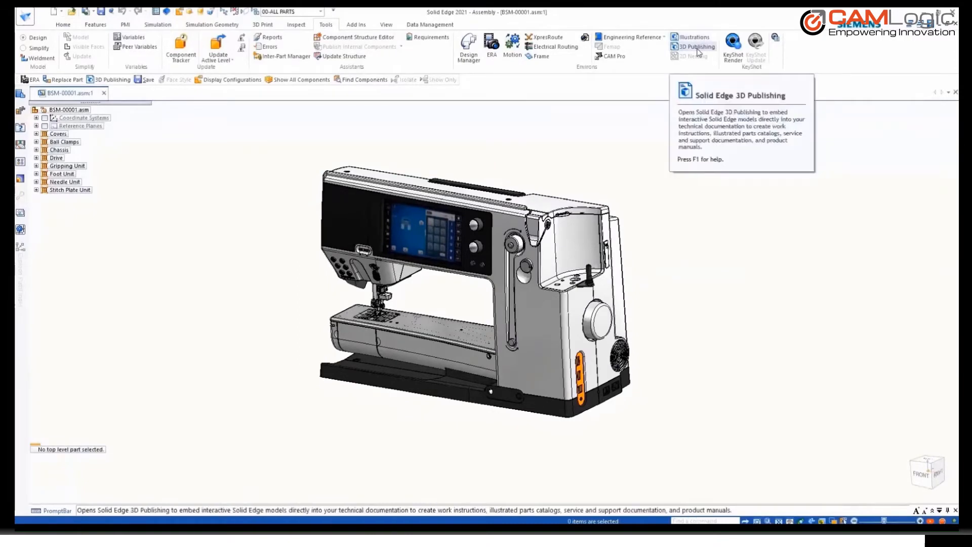
pyautogui.click(697, 46)
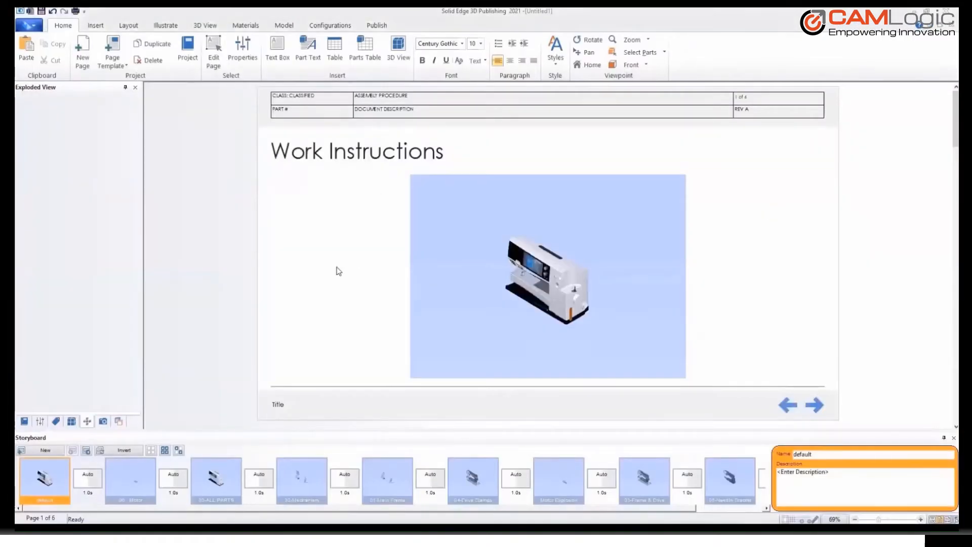
# Preview the 06 - Motor illustration from the home viewpoint on the Work Instructions page, and show the Motor Explosion illustration
pyautogui.click(123, 477)
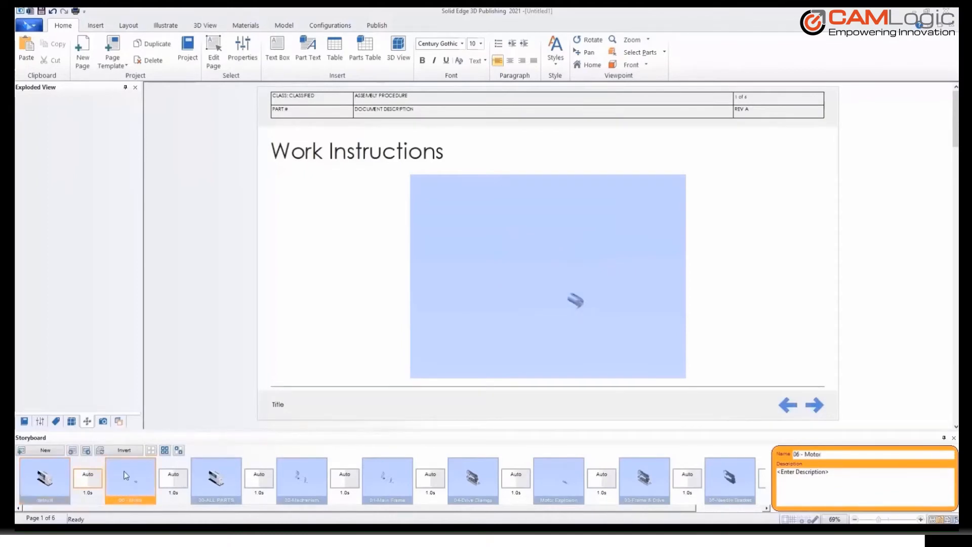
pyautogui.click(592, 66)
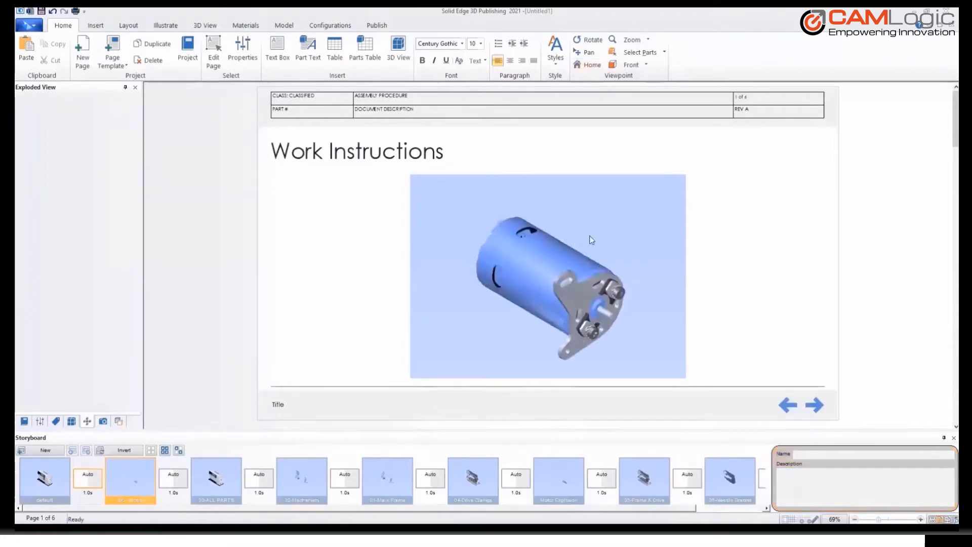
pyautogui.click(557, 481)
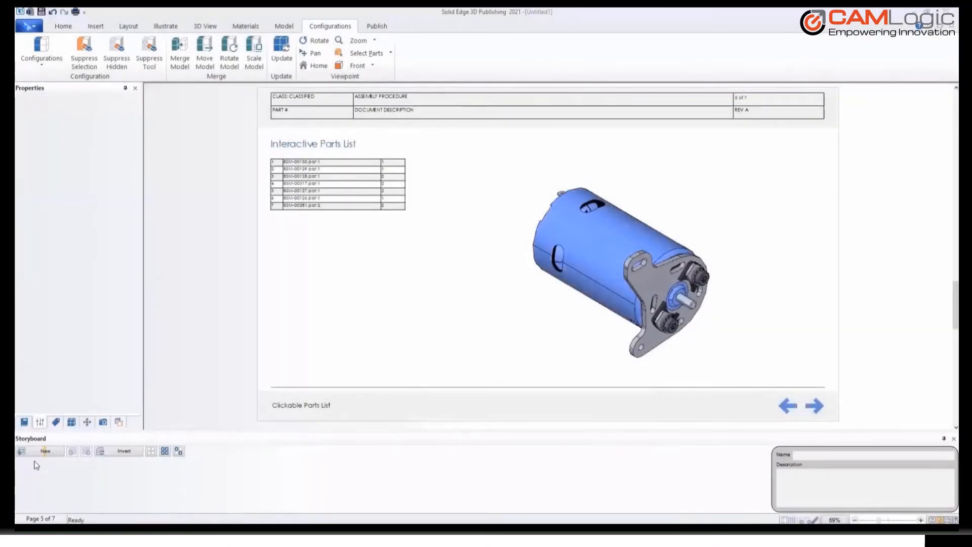
# Create a new illustration named ASSEMBLED from the current motor view on the Interactive Parts List page
pyautogui.click(45, 450)
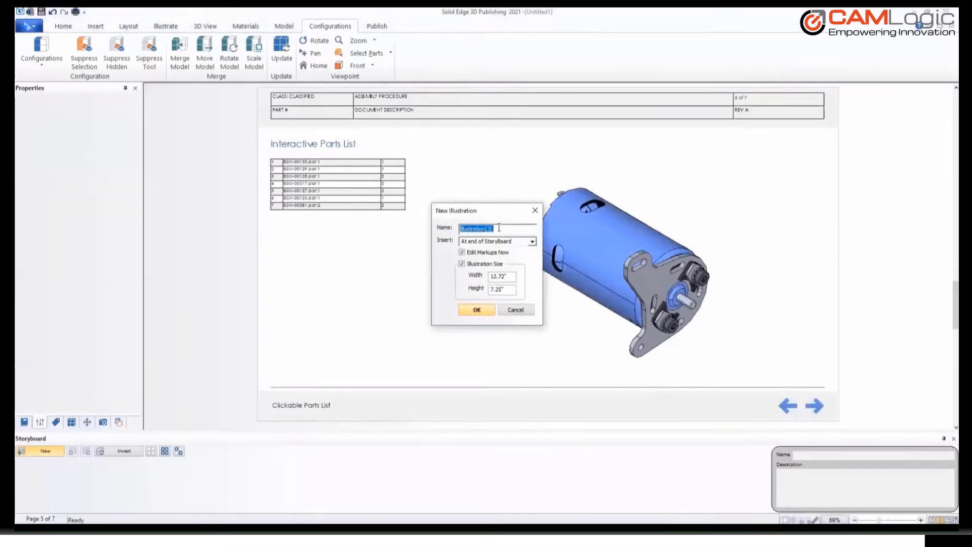
pyautogui.write('ASSEMBLED')
pyautogui.click(476, 309)
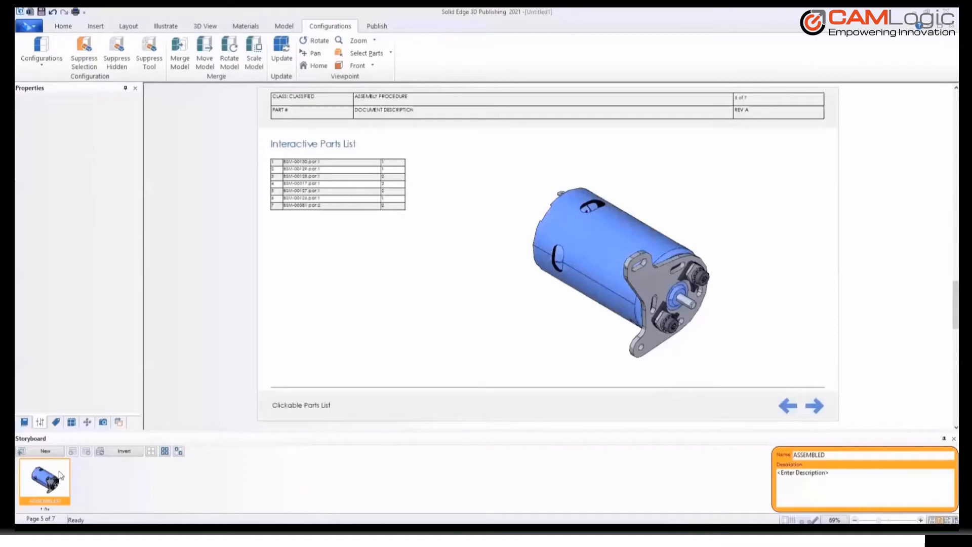
# Duplicate the ASSEMBLED illustration at the end of the storyboard and name the copy EXPLODED
pyautogui.rightClick(65, 471)
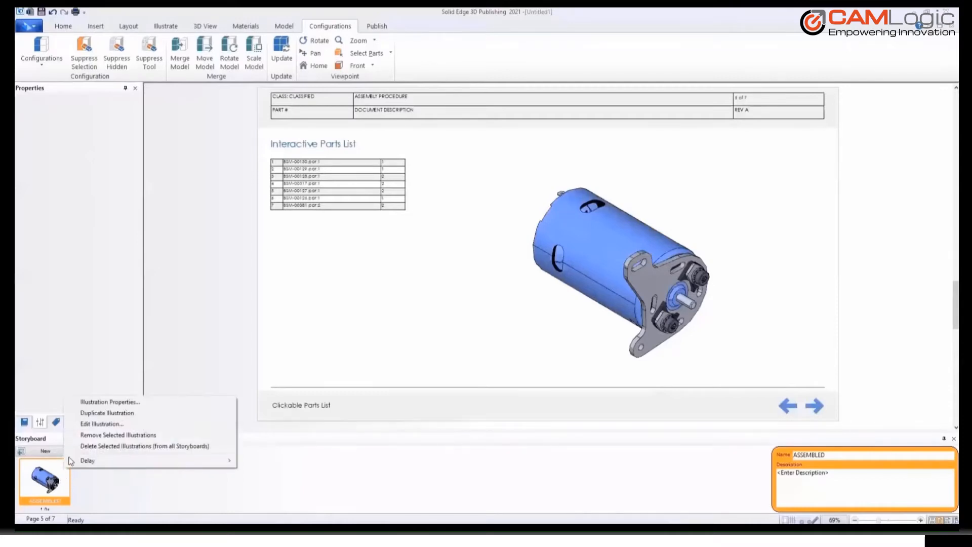
pyautogui.click(95, 413)
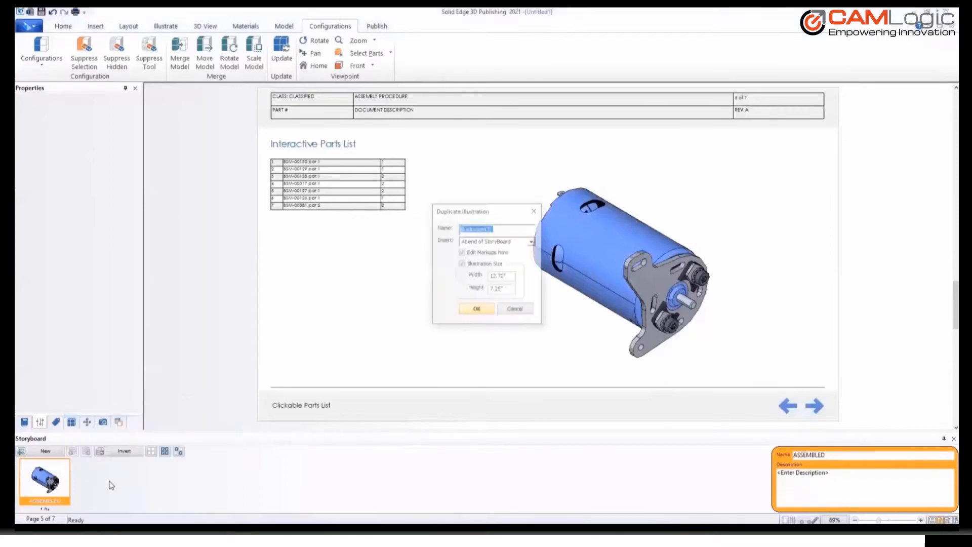
pyautogui.write('EXPLODED')
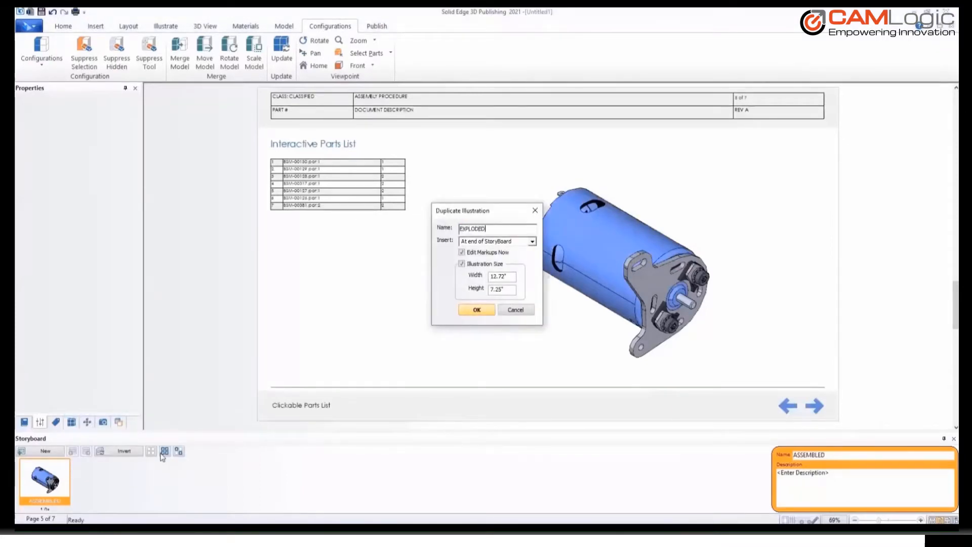
pyautogui.press('Return')
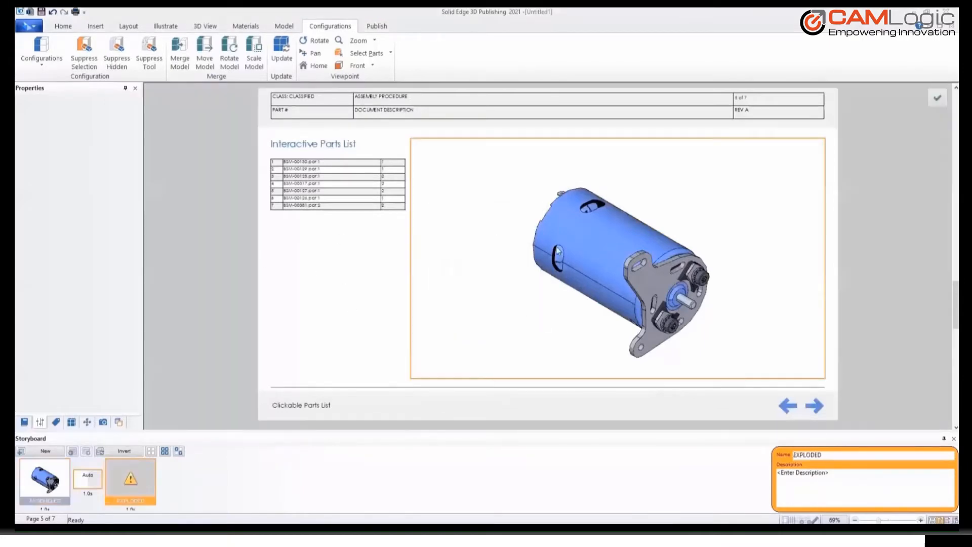
# Apply an exploded view to the motor in the EXPLODED illustration and frame all its separated parts inside the 3D view
pyautogui.click(282, 28)
pyautogui.click(197, 64)
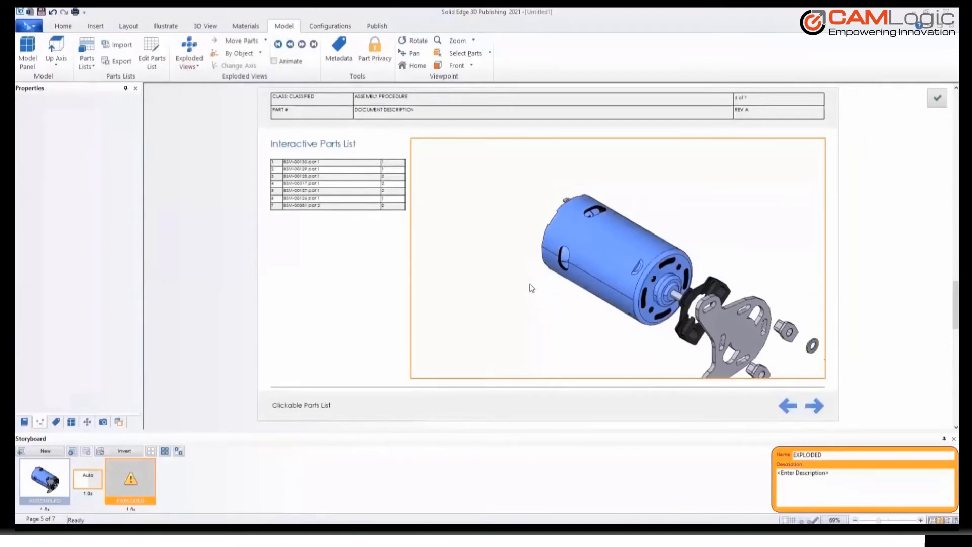
pyautogui.click(414, 53)
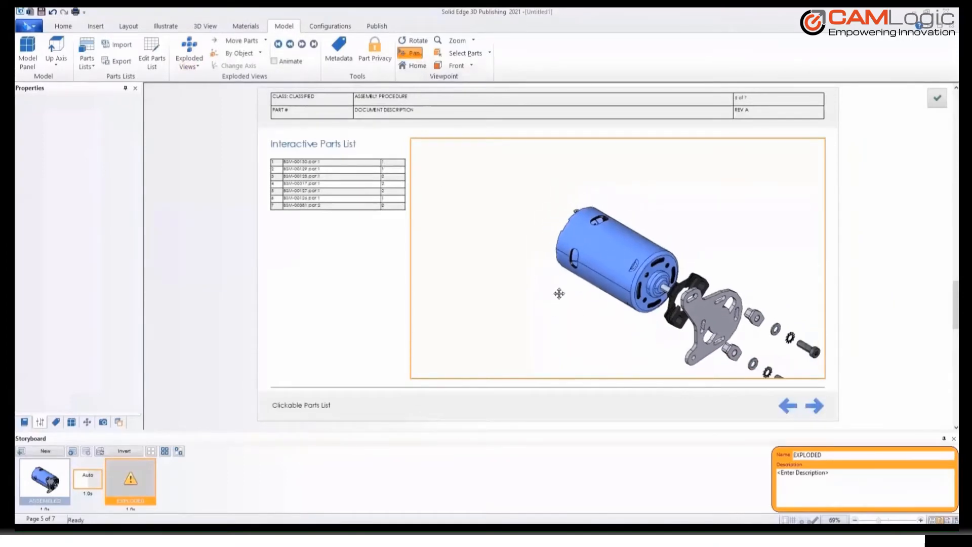
pyautogui.moveTo(559, 293); pyautogui.dragTo(579, 328)
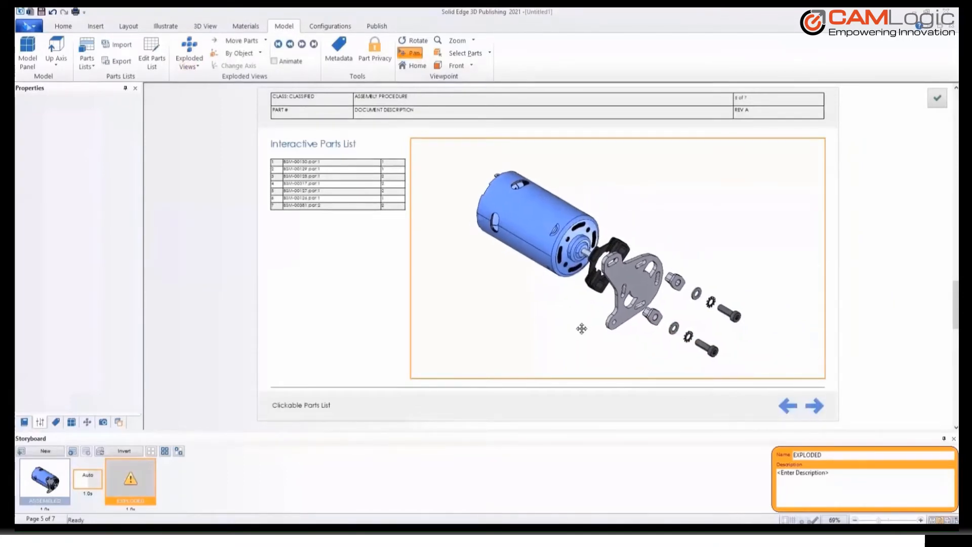
pyautogui.rightClick(495, 318)
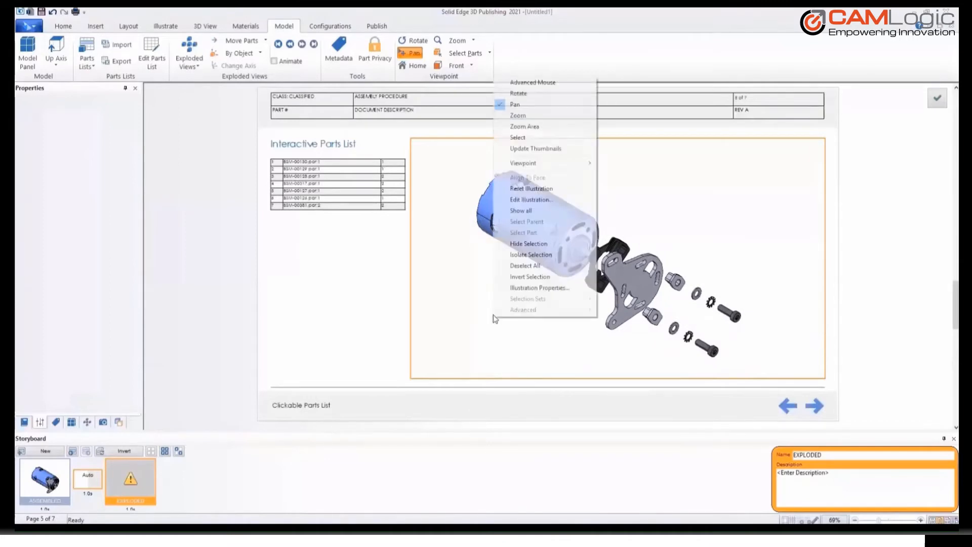
pyautogui.click(533, 82)
pyautogui.moveTo(533, 299); pyautogui.dragTo(551, 299, button='middle')
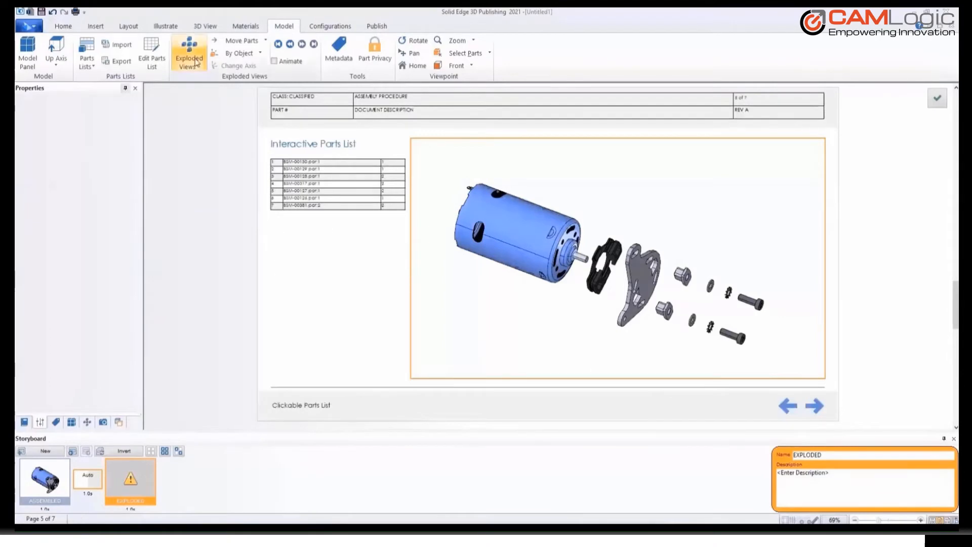
# Add a circular callout with a leader to the blue motor body in the EXPLODED illustration, placing its balloon below the motor
pyautogui.click(165, 26)
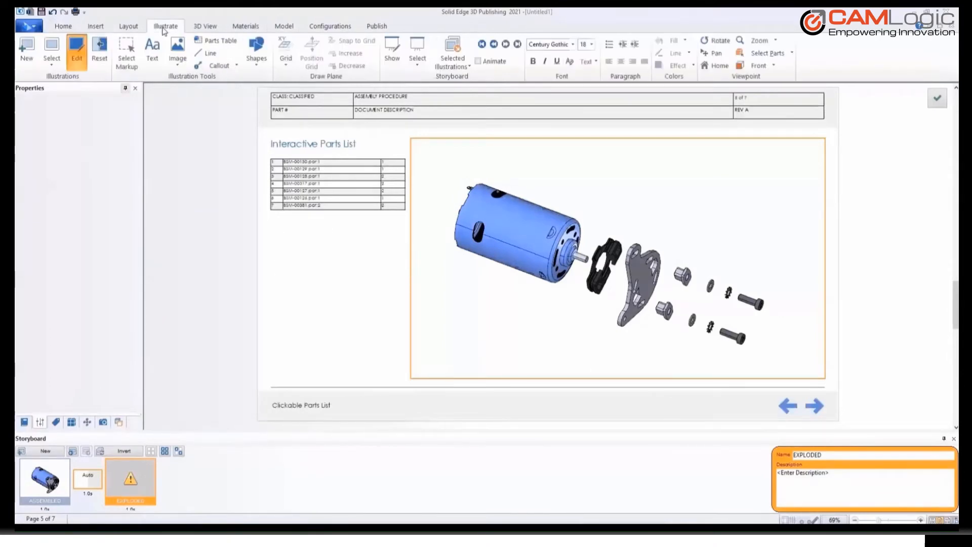
pyautogui.click(213, 66)
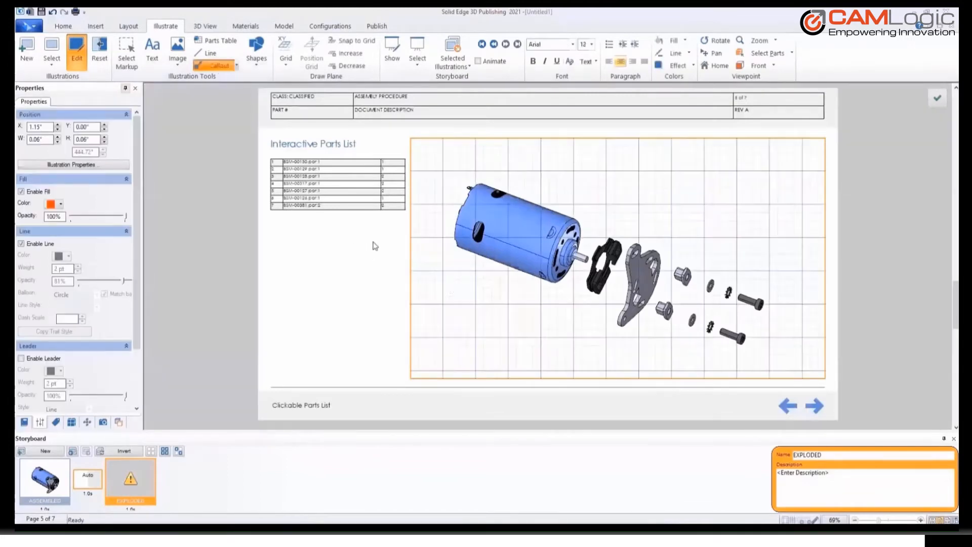
pyautogui.click(510, 254)
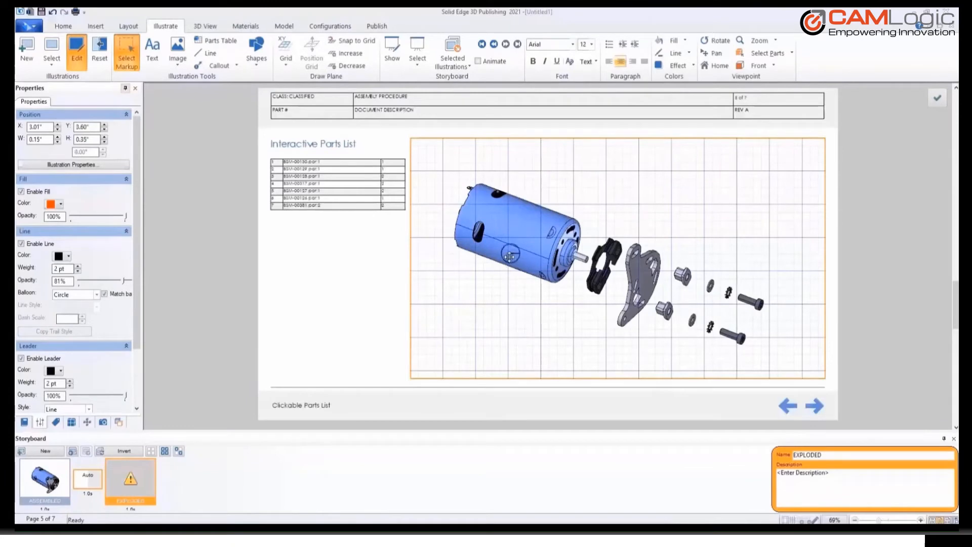
pyautogui.moveTo(509, 253); pyautogui.dragTo(485, 295)
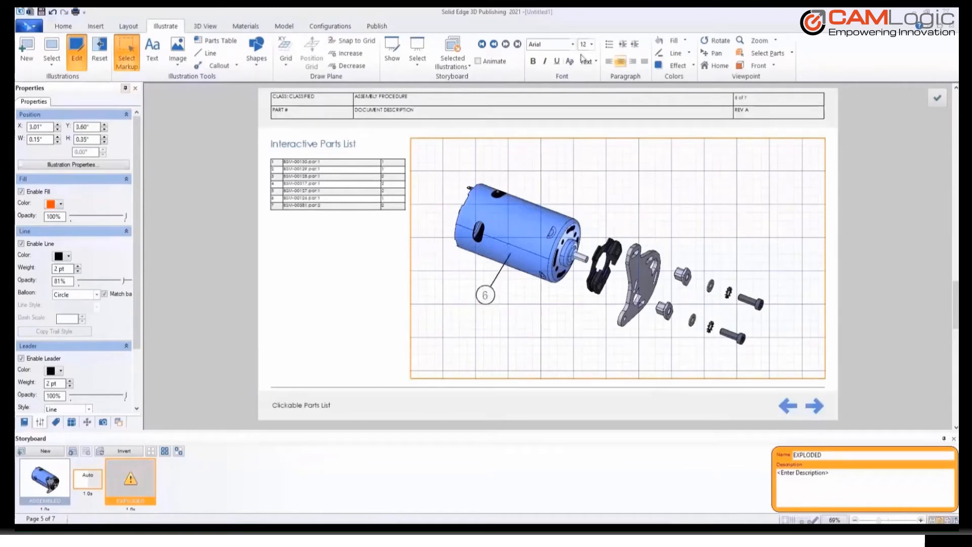
# Set the callout text colour to red, add callouts to the mounting plate and lower spacer, and finish editing the EXPLODED illustration
pyautogui.click(596, 61)
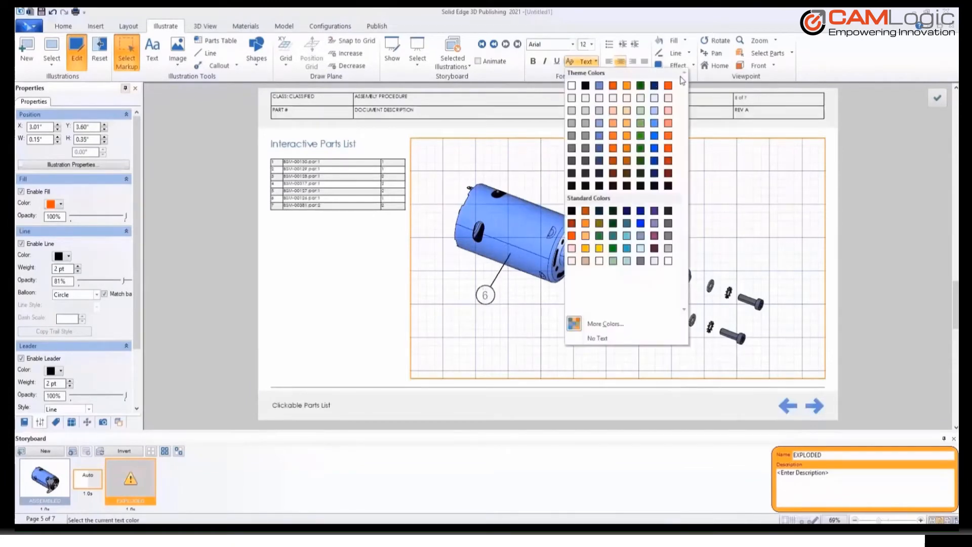
pyautogui.click(667, 86)
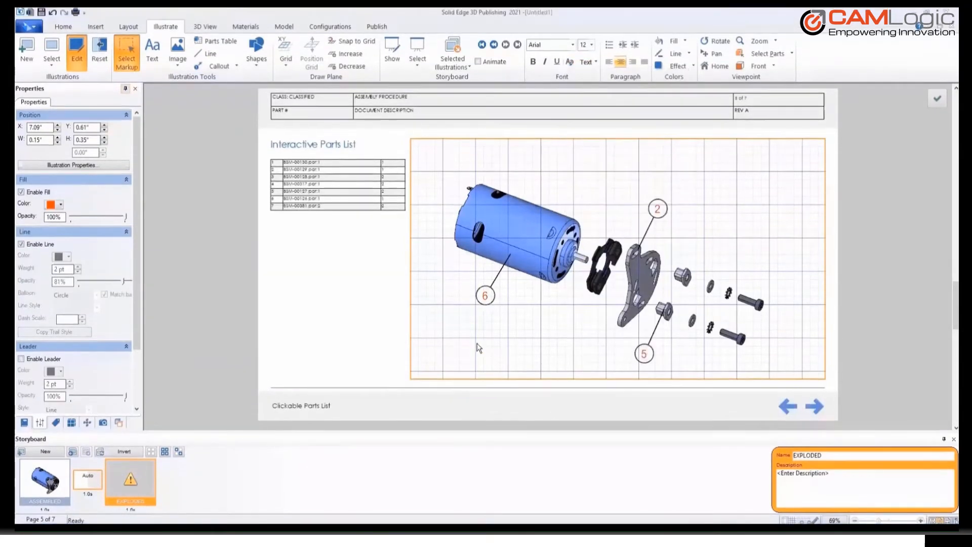
pyautogui.click(936, 98)
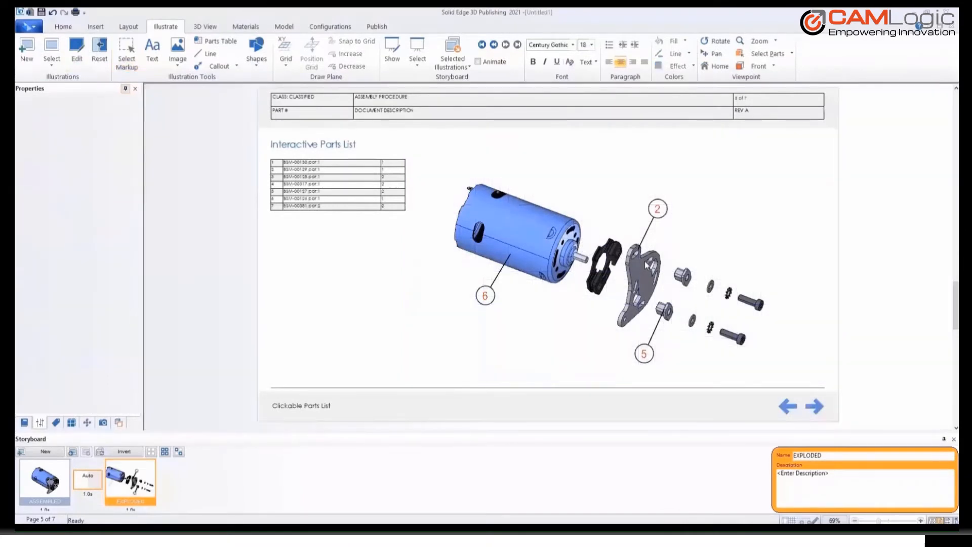
# Check the highlighting between the parts list and the 3D model by selecting list item 2 and the upper spacer
pyautogui.click(309, 171)
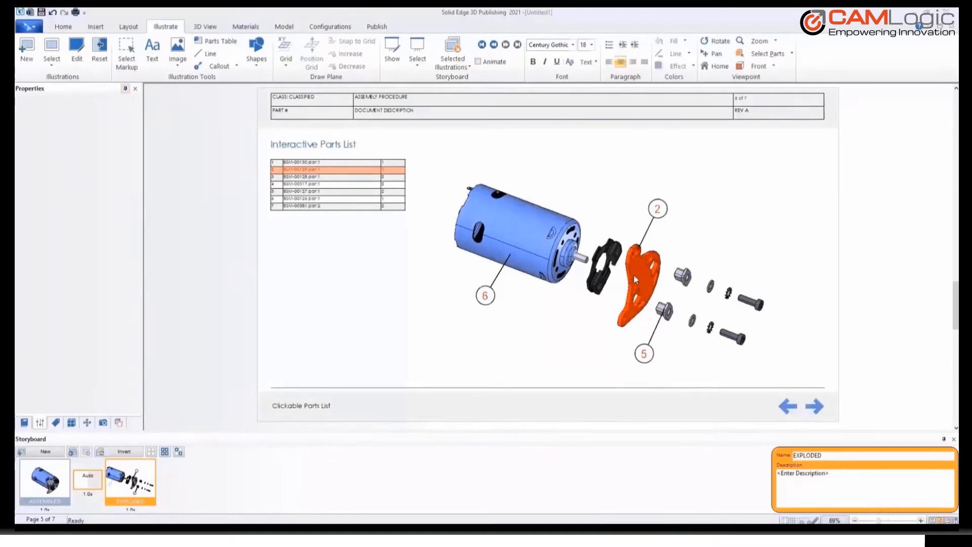
pyautogui.click(682, 276)
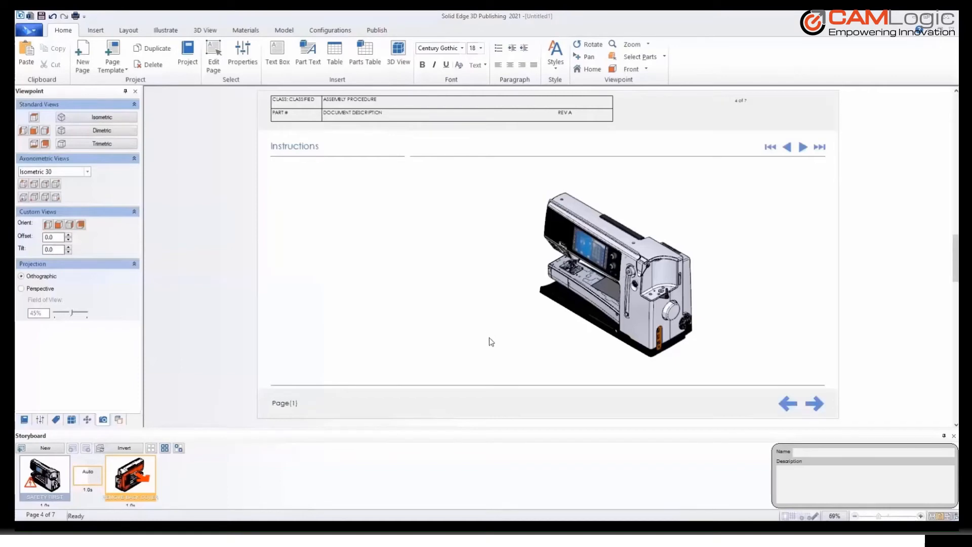
# Create a new exploded view named DISASSEMBLY for the sewing machine on the Instructions page and show its step tree
pyautogui.click(287, 30)
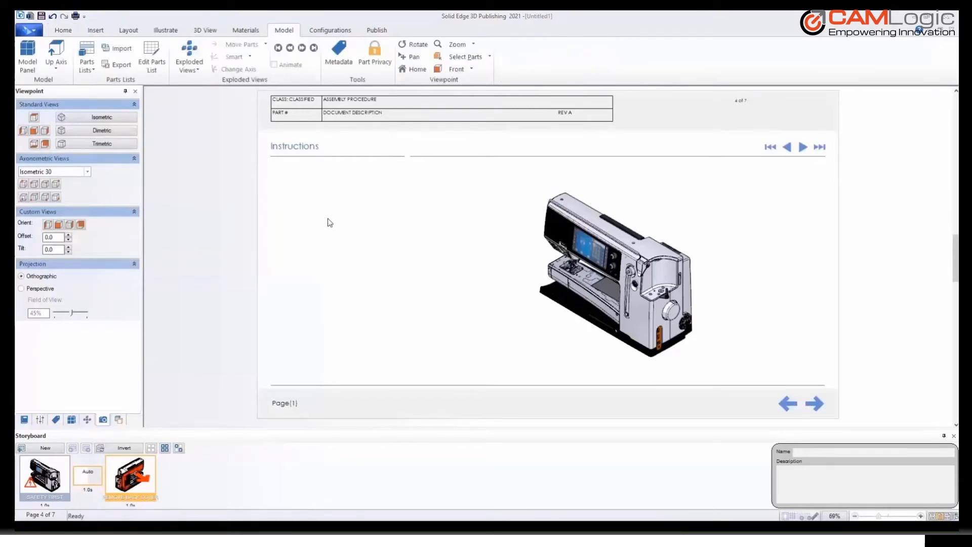
pyautogui.click(198, 74)
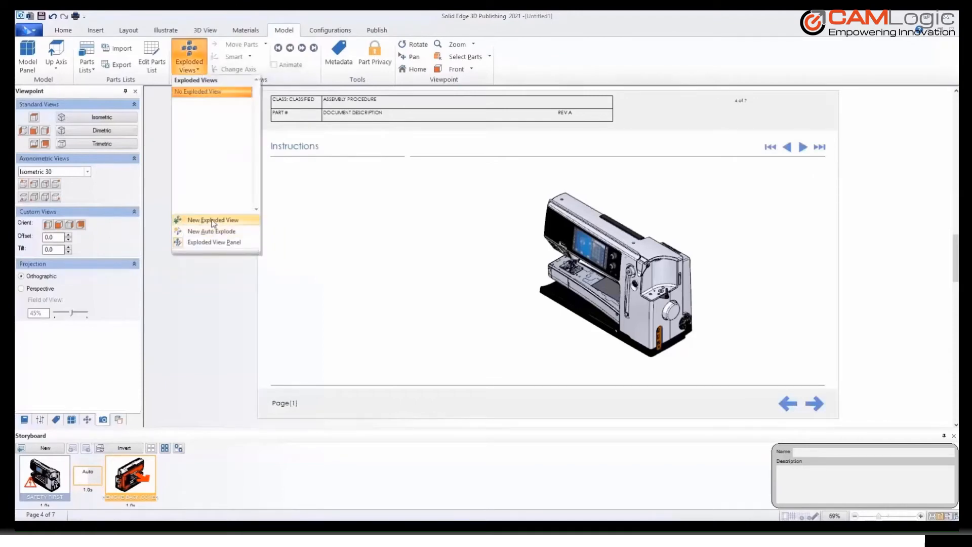
pyautogui.click(213, 218)
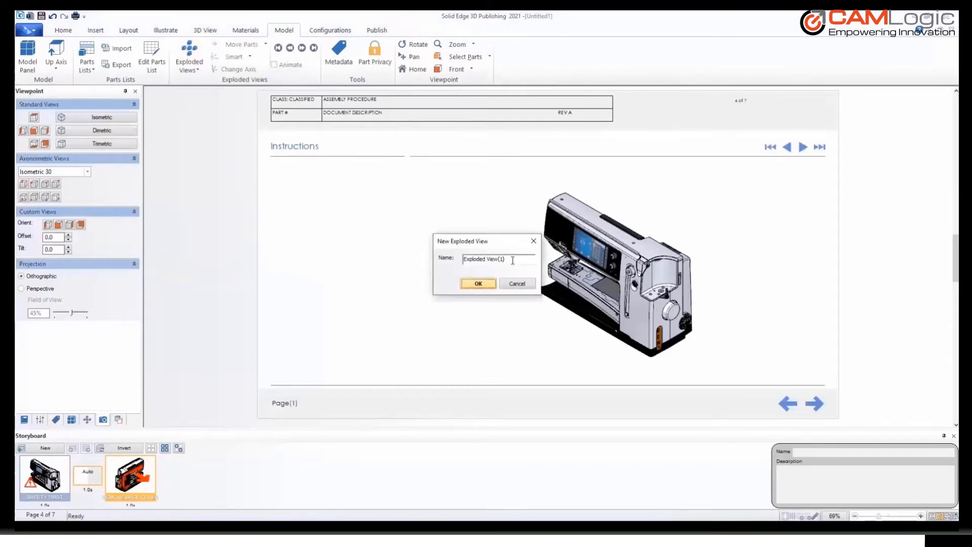
pyautogui.moveTo(512, 260); pyautogui.dragTo(431, 260)
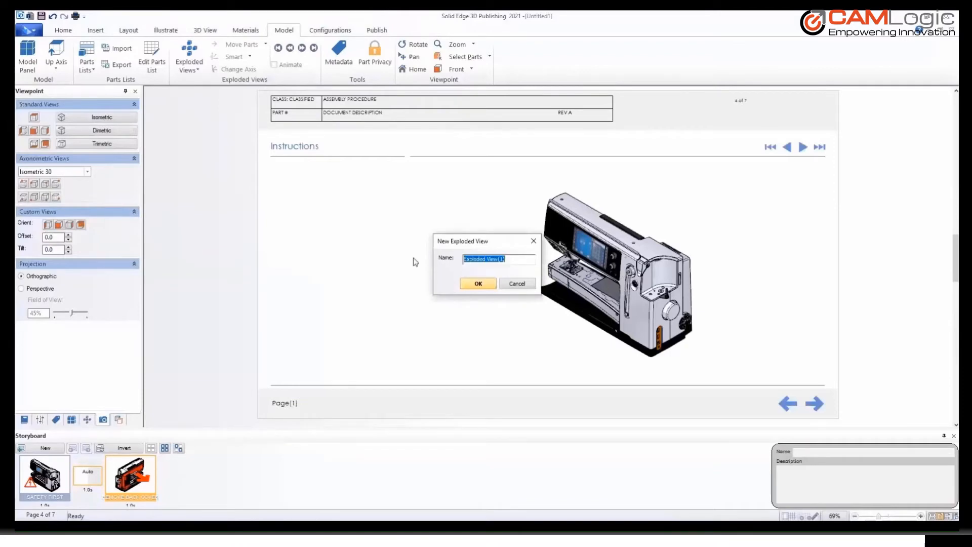
pyautogui.write('DISASSEMBLY')
pyautogui.click(478, 283)
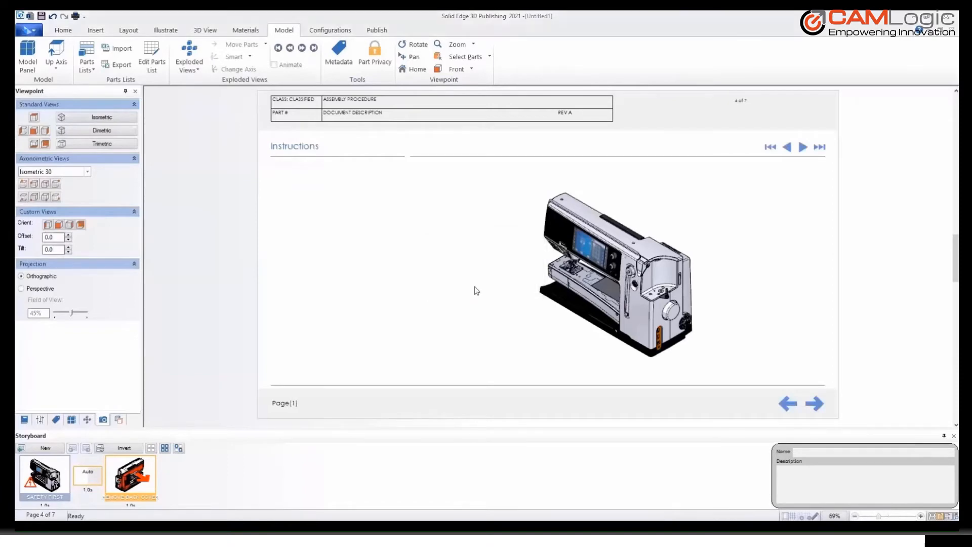
pyautogui.click(87, 421)
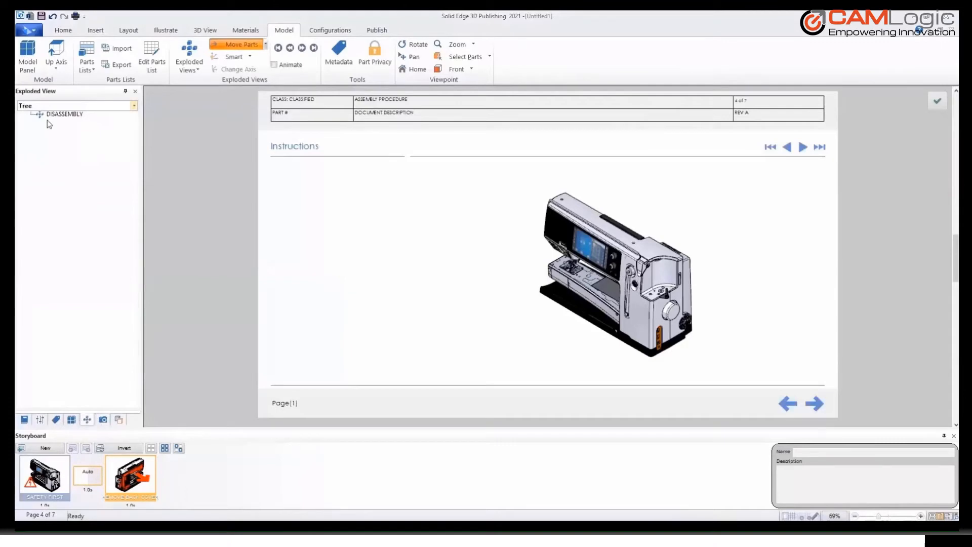
# Move the sewing machine's rear cover straight out from the body with the By Object option, as the first DISASSEMBLY step
pyautogui.moveTo(499, 280); pyautogui.dragTo(354, 258, button='middle')
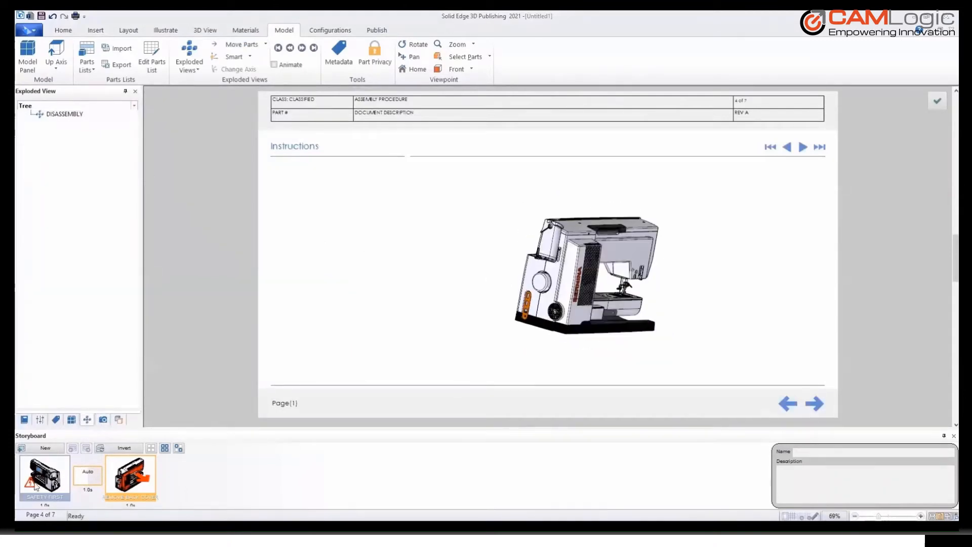
pyautogui.click(103, 420)
pyautogui.click(56, 184)
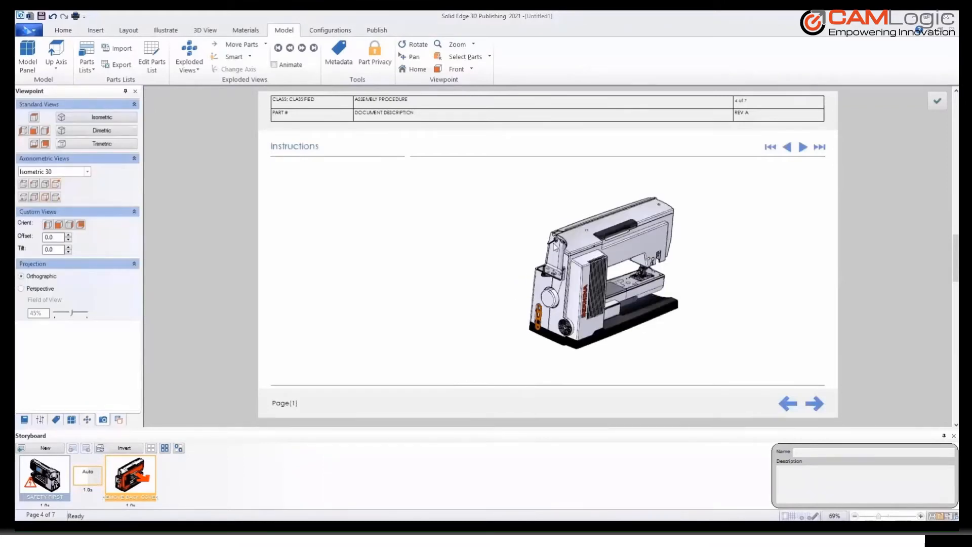
pyautogui.click(414, 56)
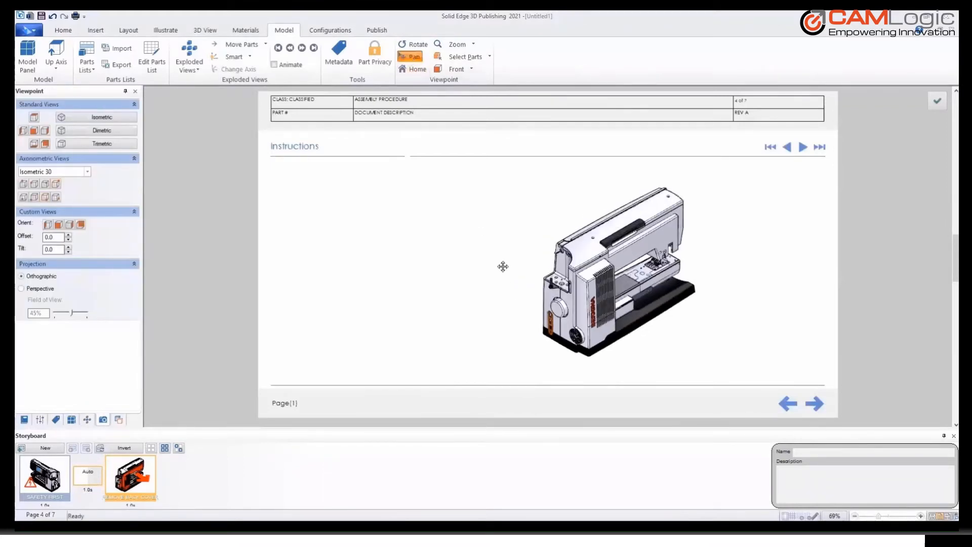
pyautogui.moveTo(516, 291); pyautogui.dragTo(444, 274)
pyautogui.moveTo(559, 305); pyautogui.dragTo(547, 303)
pyautogui.moveTo(628, 243); pyautogui.dragTo(629, 248)
pyautogui.click(87, 419)
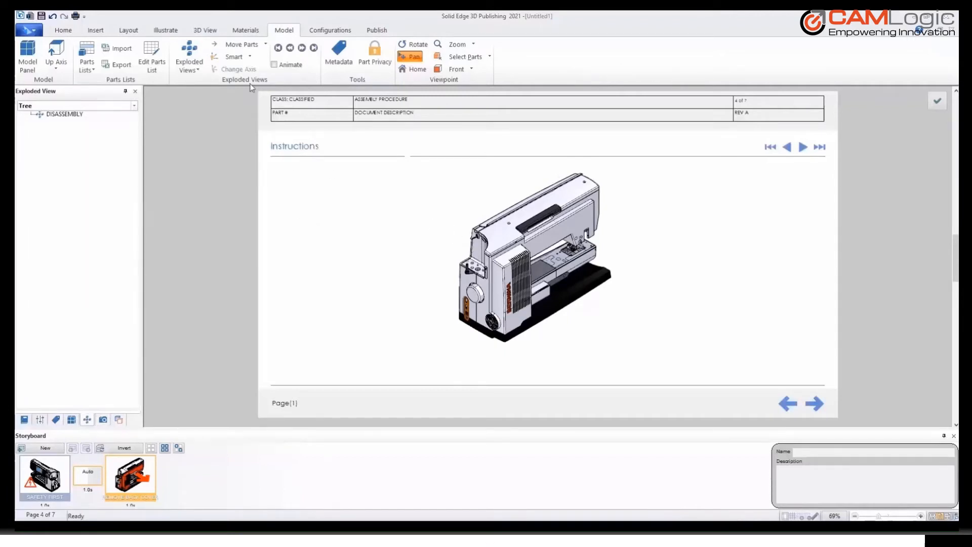
pyautogui.click(248, 58)
pyautogui.click(238, 69)
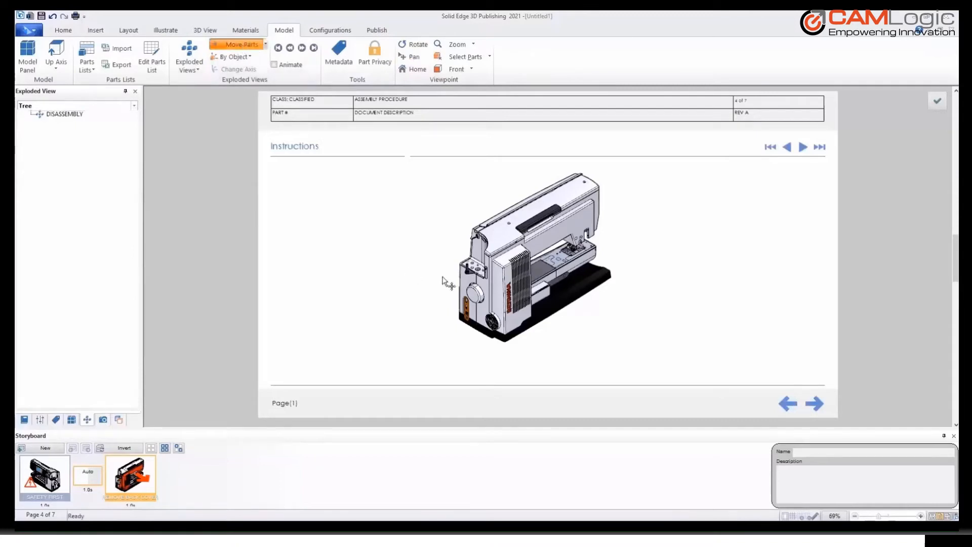
pyautogui.click(579, 221)
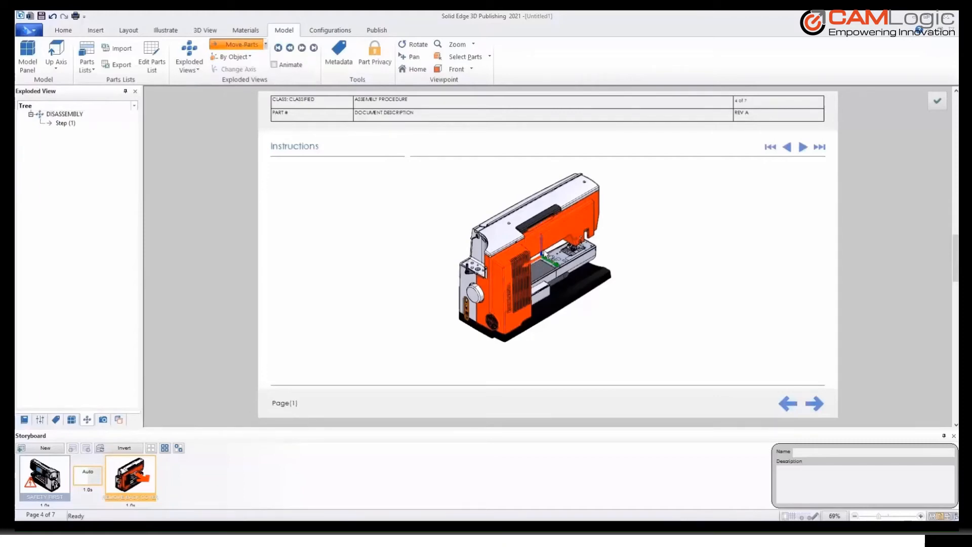
pyautogui.moveTo(545, 257); pyautogui.dragTo(687, 258)
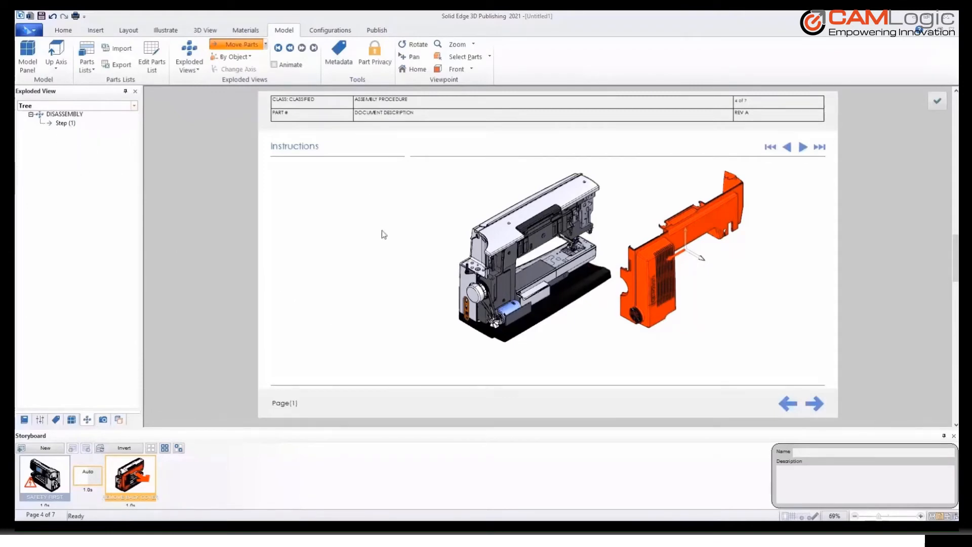
# Move the fan at the end of the motor straight out along its shaft, clear of the machine base
pyautogui.click(412, 57)
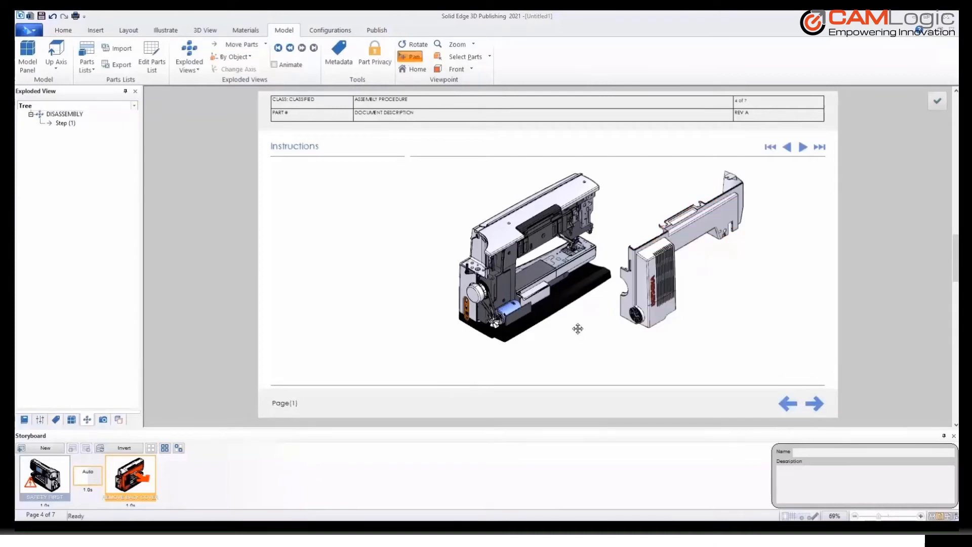
pyautogui.scroll(3, 572, 329)
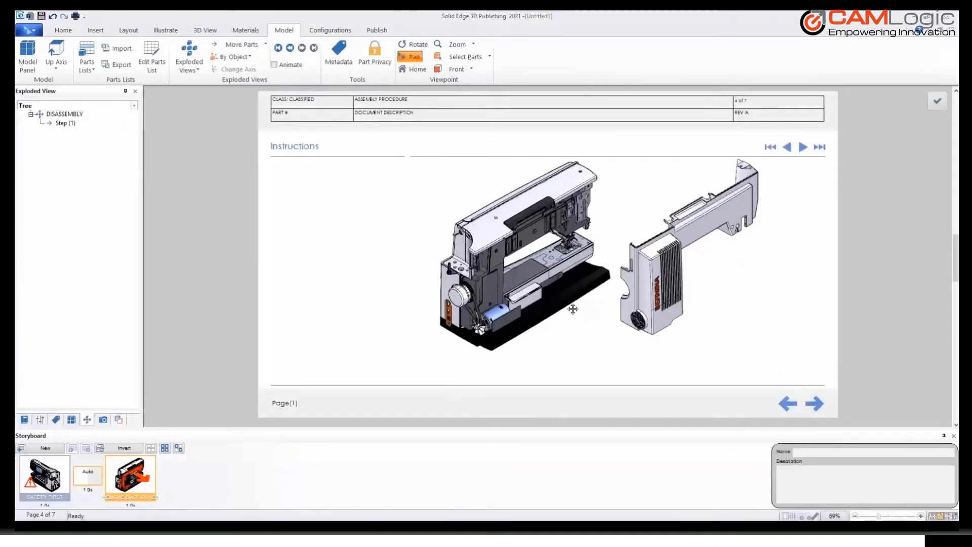
pyautogui.scroll(4, 565, 332)
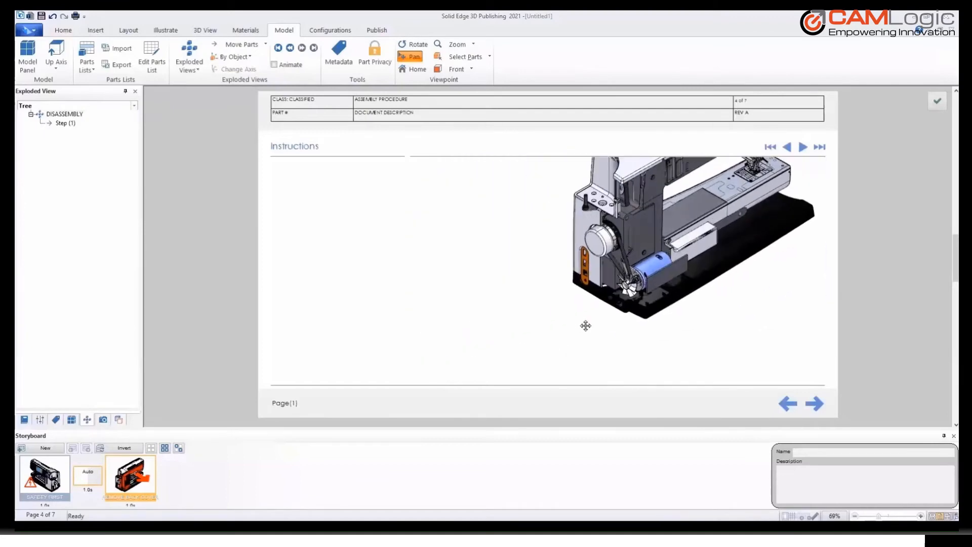
pyautogui.scroll(2, 576, 316)
pyautogui.scroll(3, 559, 323)
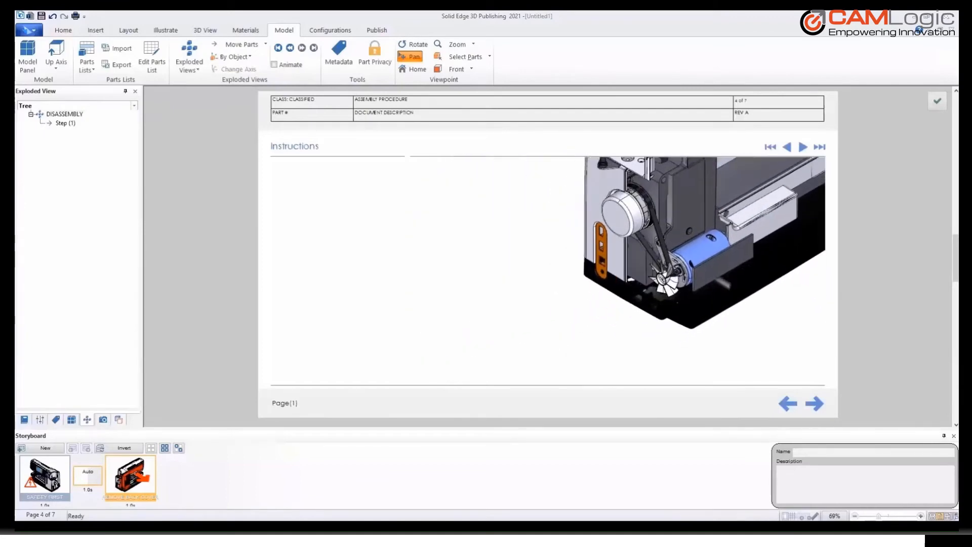
pyautogui.scroll(2, 566, 320)
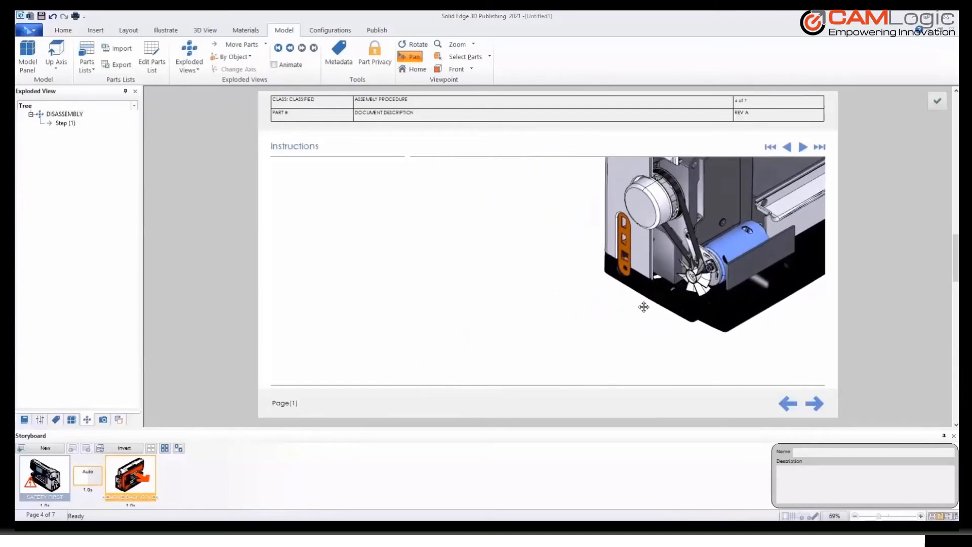
pyautogui.scroll(2, 642, 305)
pyautogui.moveTo(651, 302); pyautogui.dragTo(637, 304)
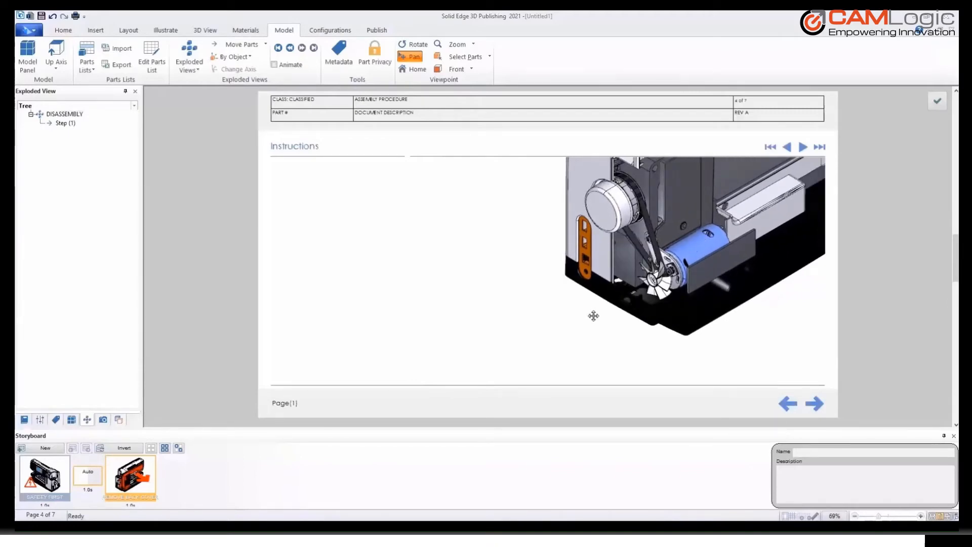
pyautogui.scroll(1, 589, 318)
pyautogui.scroll(1, 588, 319)
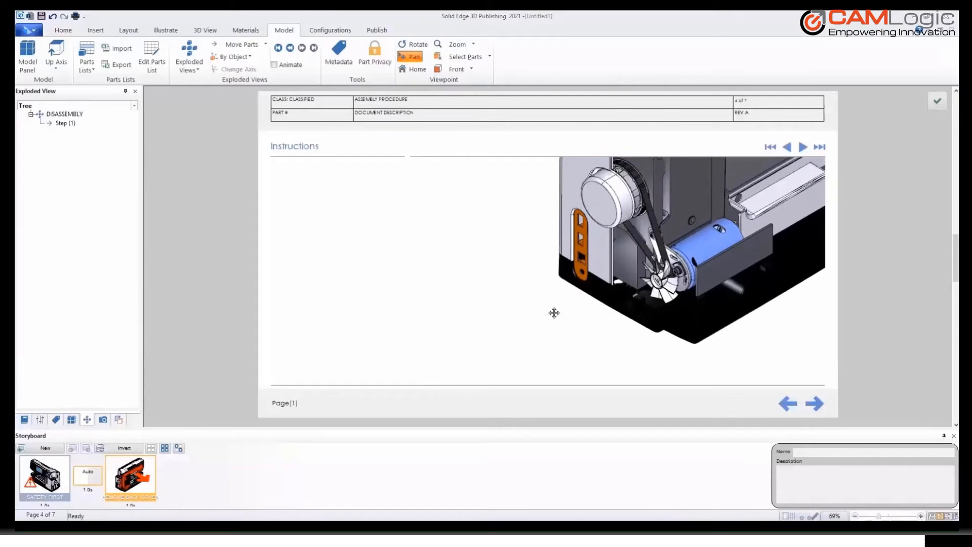
pyautogui.click(237, 48)
pyautogui.click(658, 281)
pyautogui.moveTo(651, 285); pyautogui.dragTo(543, 348)
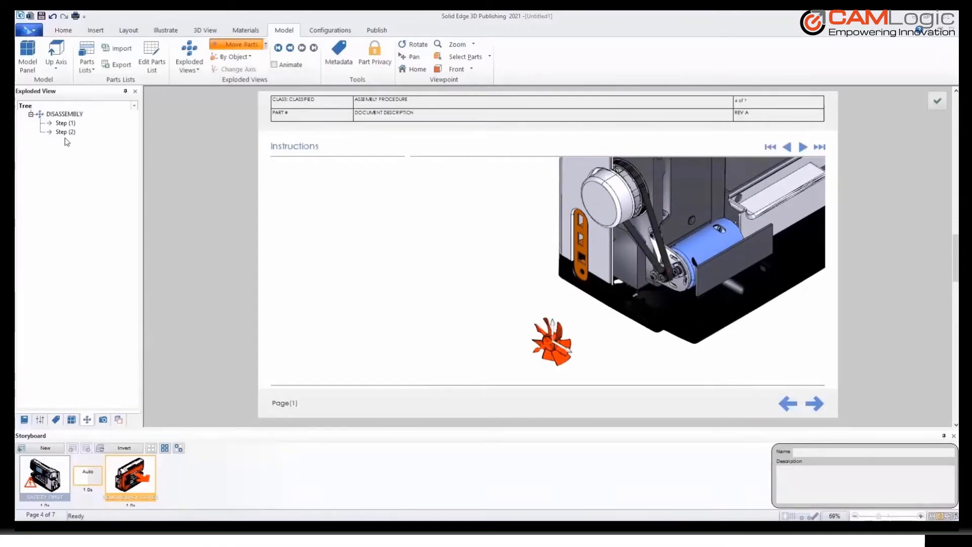
# Move the drive belt, the small motor shaft part and the small parts at the bracket's upper hole out beside the fan
pyautogui.click(631, 225)
pyautogui.moveTo(631, 225); pyautogui.dragTo(508, 292)
pyautogui.click(664, 276)
pyautogui.moveTo(656, 281); pyautogui.dragTo(536, 349)
pyautogui.click(653, 234)
pyautogui.moveTo(646, 240); pyautogui.dragTo(527, 307)
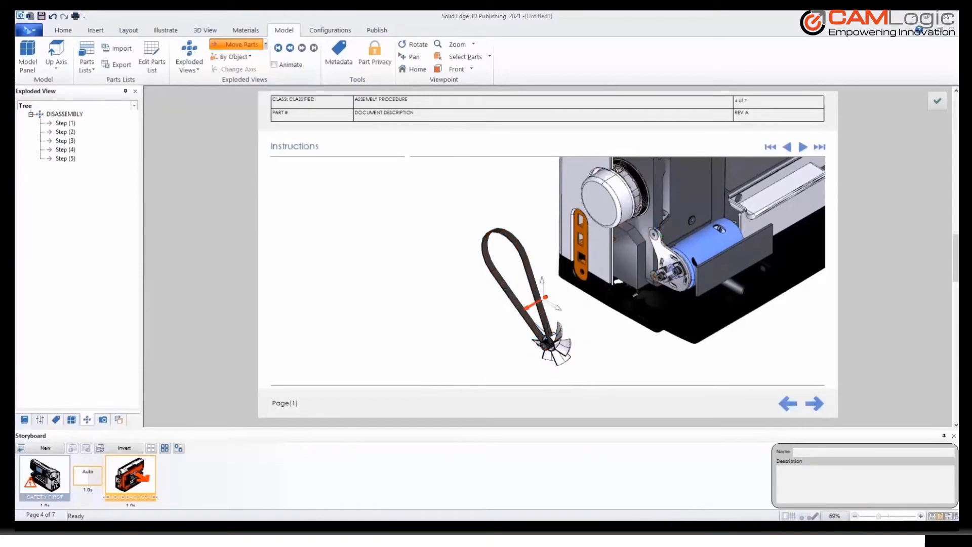
pyautogui.click(651, 237)
pyautogui.moveTo(646, 239); pyautogui.dragTo(530, 307)
# Select the whole motor subassembly with its bracket in the model tree and move it out of the machine along the shaft axis
pyautogui.click(709, 250)
pyautogui.click(71, 419)
pyautogui.click(90, 268)
pyautogui.moveTo(687, 255); pyautogui.dragTo(541, 340)
pyautogui.click(87, 419)
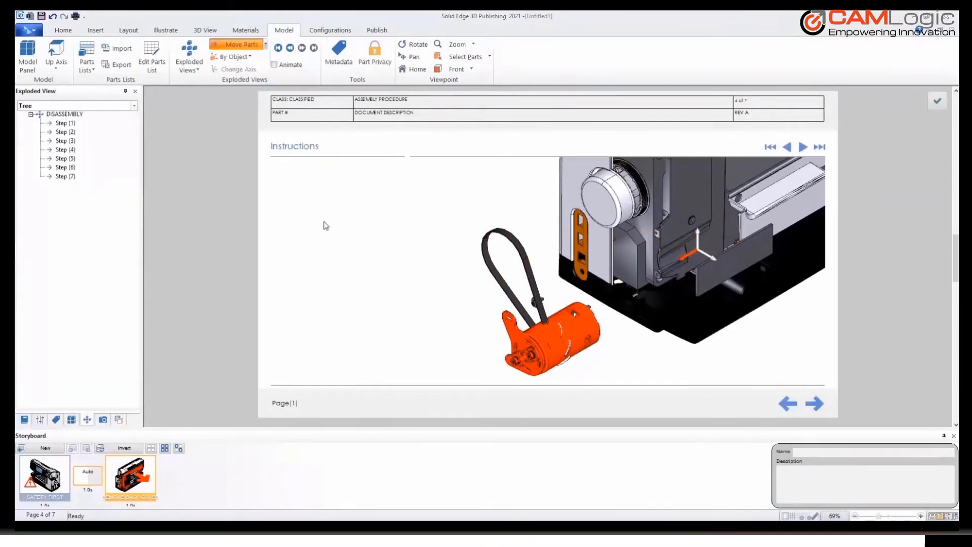
# Generate an exploded-view storyboard from DISASSEMBLY with the Storyboard Wizard, selecting parts being assembled, hiding unassembled parts and not changing the viewing position
pyautogui.click(166, 31)
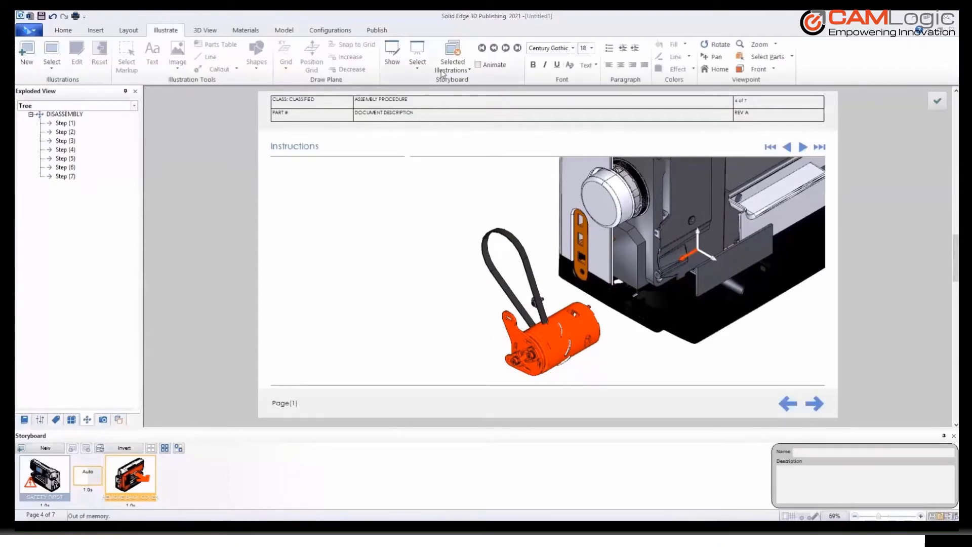
pyautogui.click(417, 55)
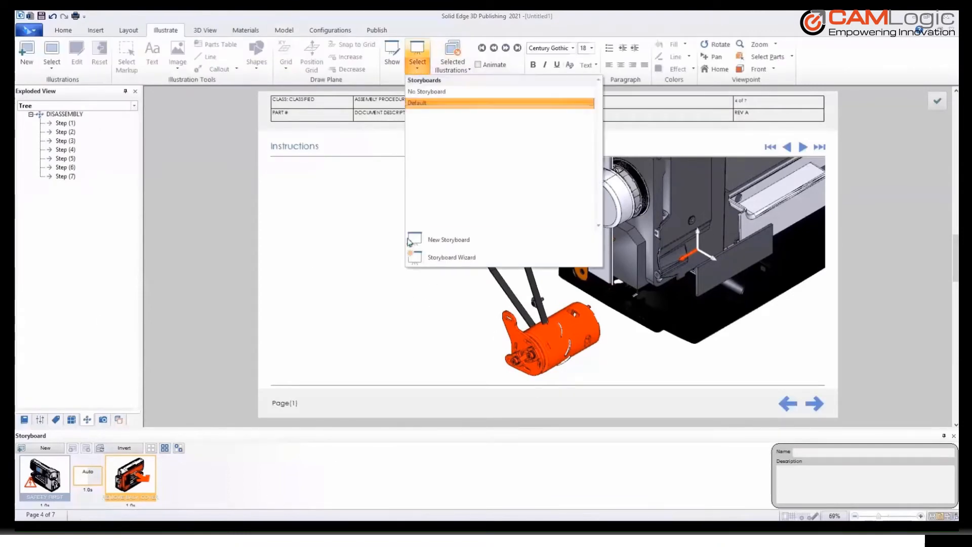
pyautogui.click(440, 258)
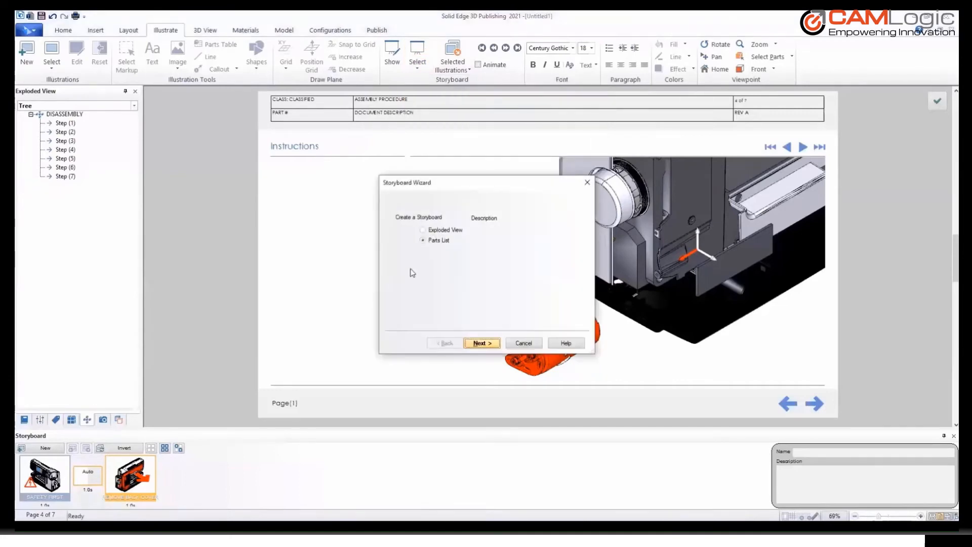
pyautogui.click(424, 231)
pyautogui.click(479, 344)
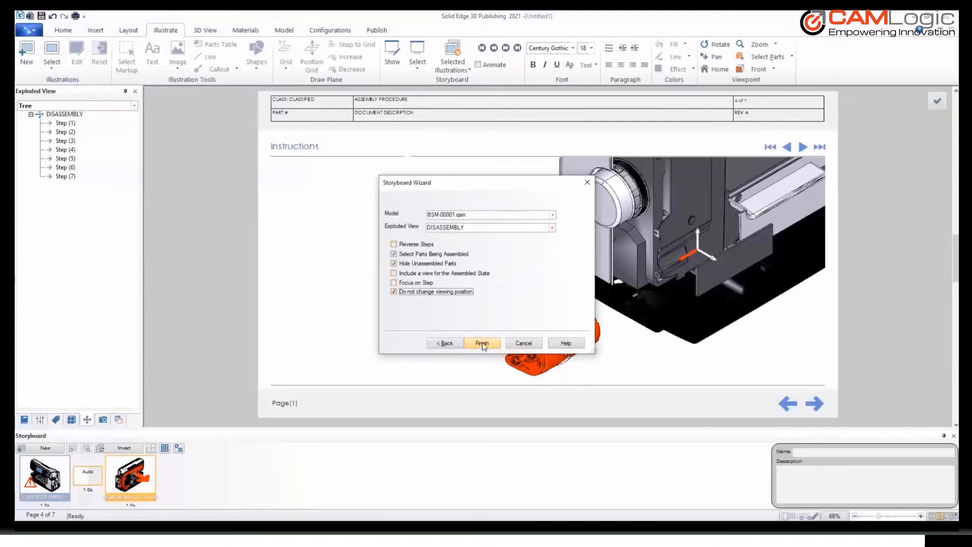
pyautogui.click(481, 343)
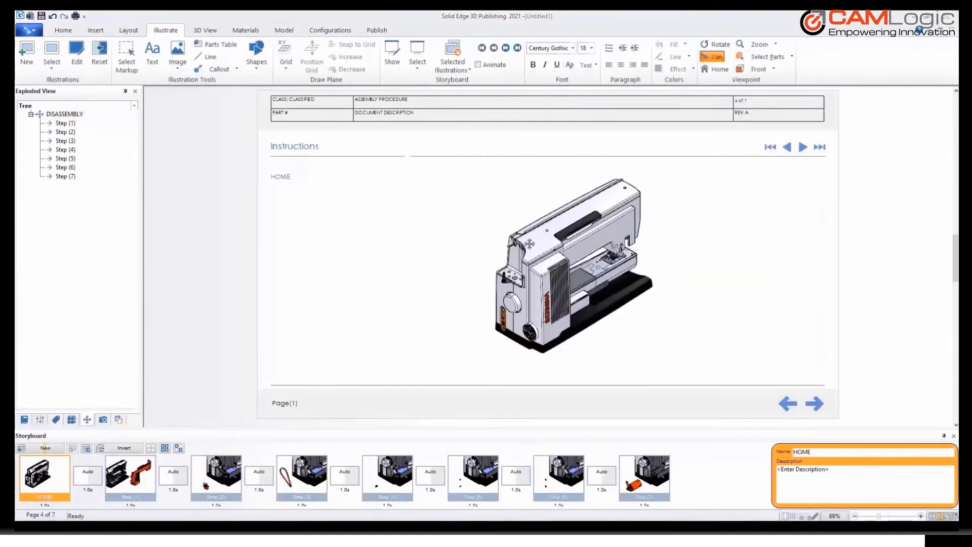
# Play the generated storyboard one illustration at a time from HOME through Step (7) and return to the start
pyautogui.click(803, 148)
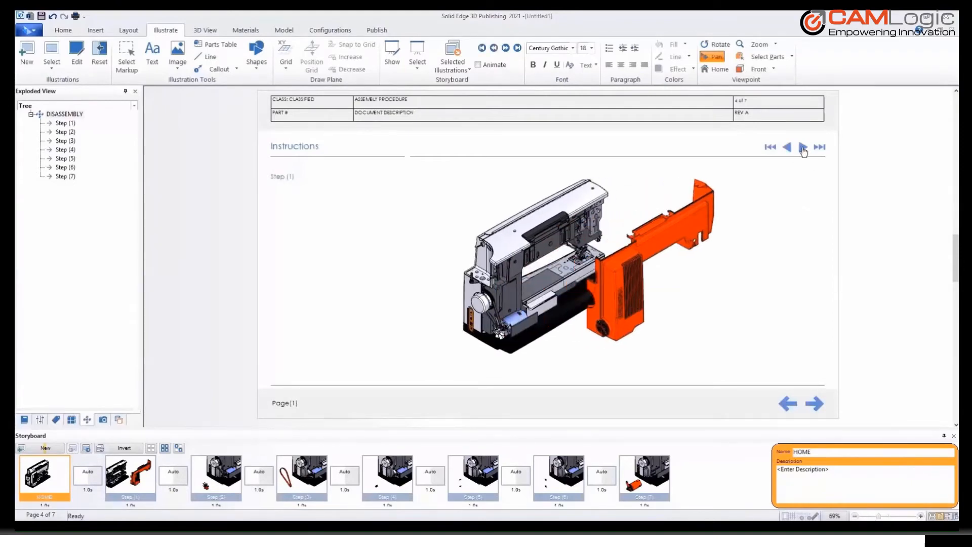
pyautogui.click(803, 147)
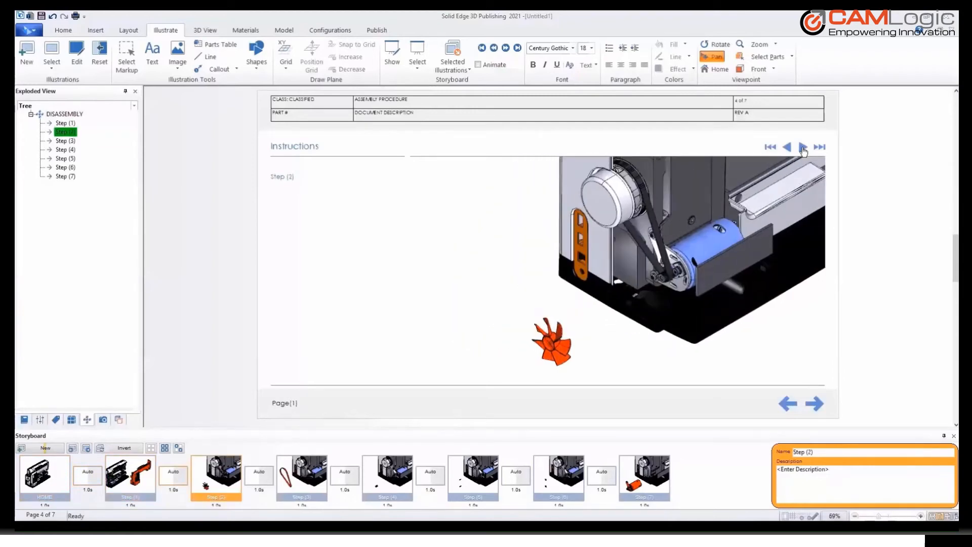
pyautogui.click(802, 147)
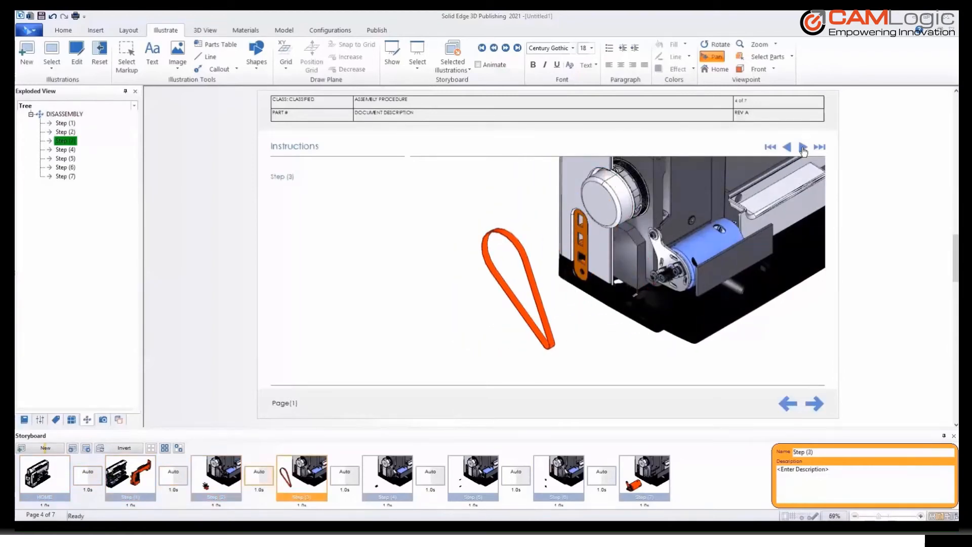
pyautogui.click(803, 148)
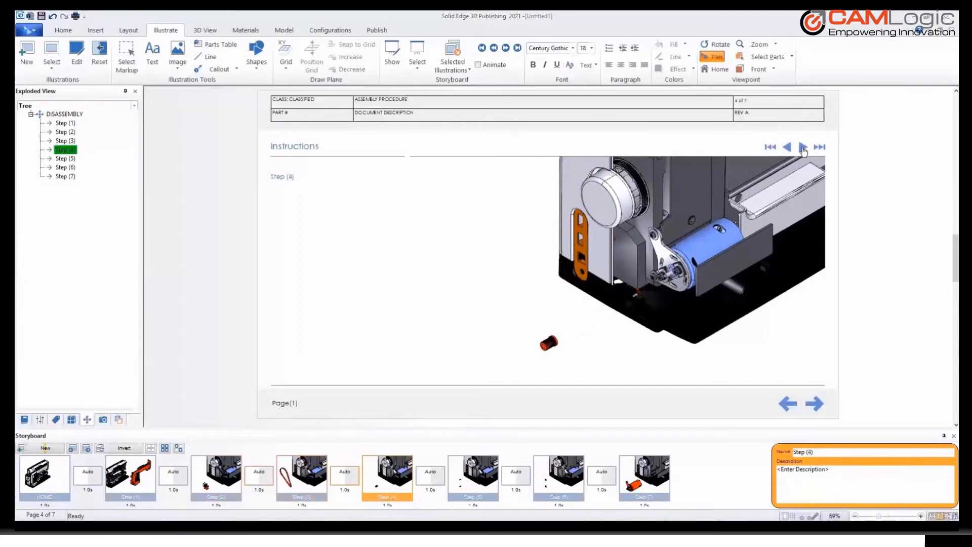
pyautogui.click(802, 148)
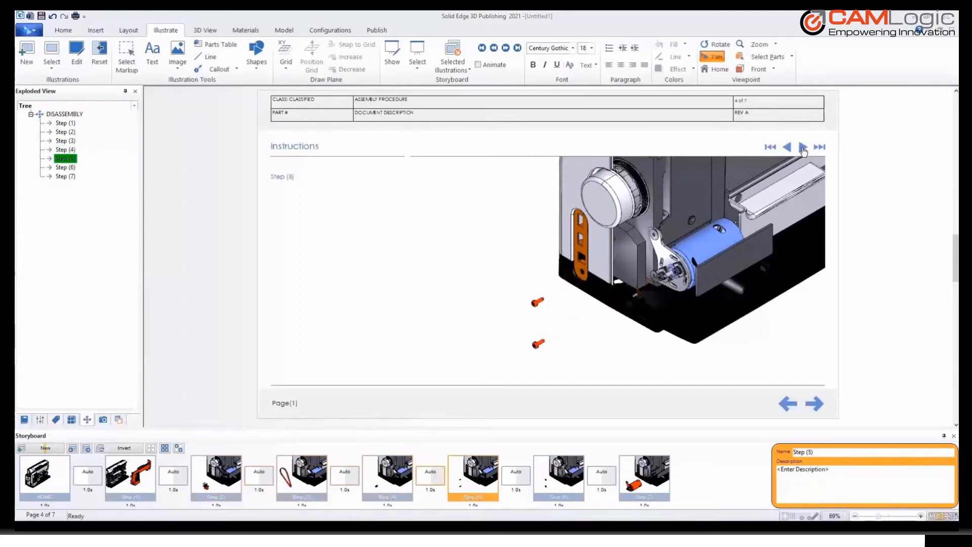
pyautogui.click(803, 148)
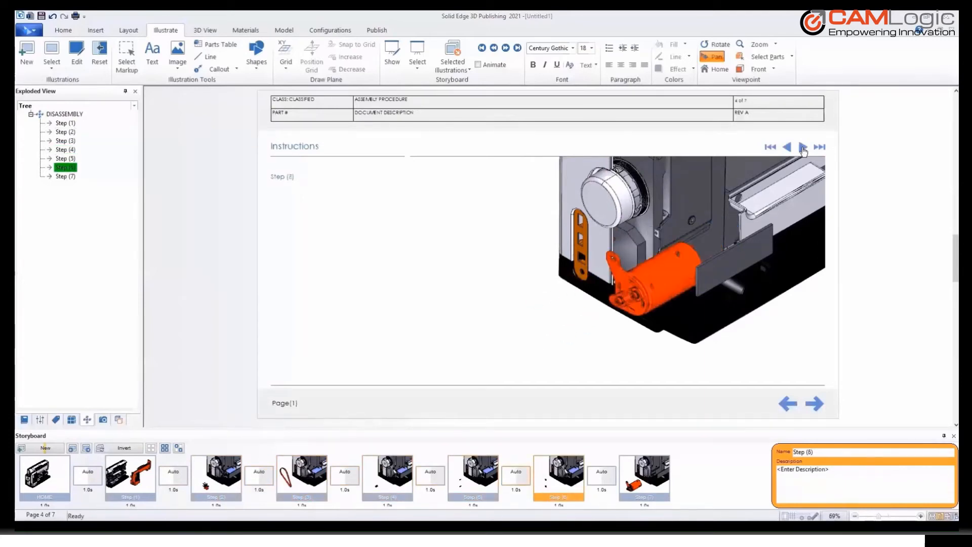
pyautogui.click(802, 148)
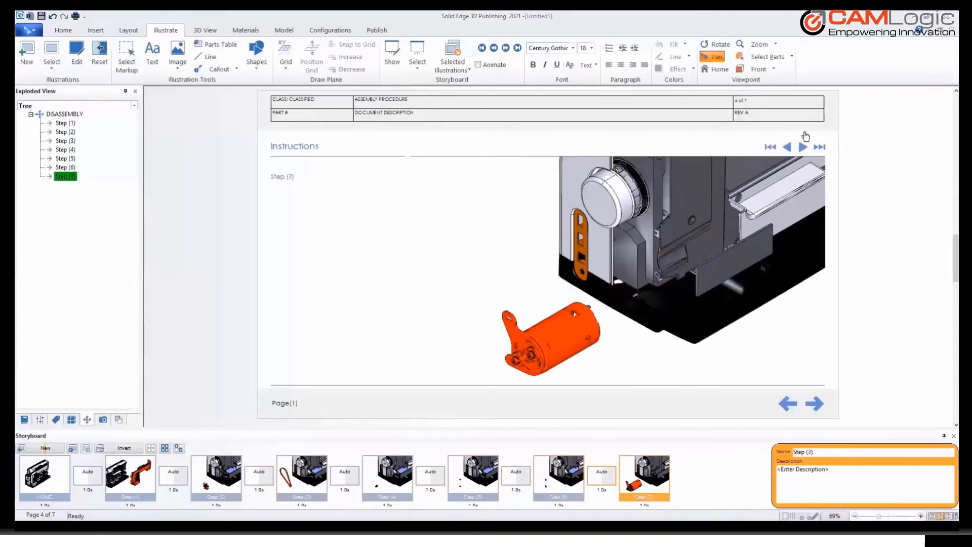
pyautogui.click(770, 147)
# Rename the cover illustration in the storyboard to REMOVE COVER and the fan illustration to REMOVE FAN
pyautogui.click(134, 485)
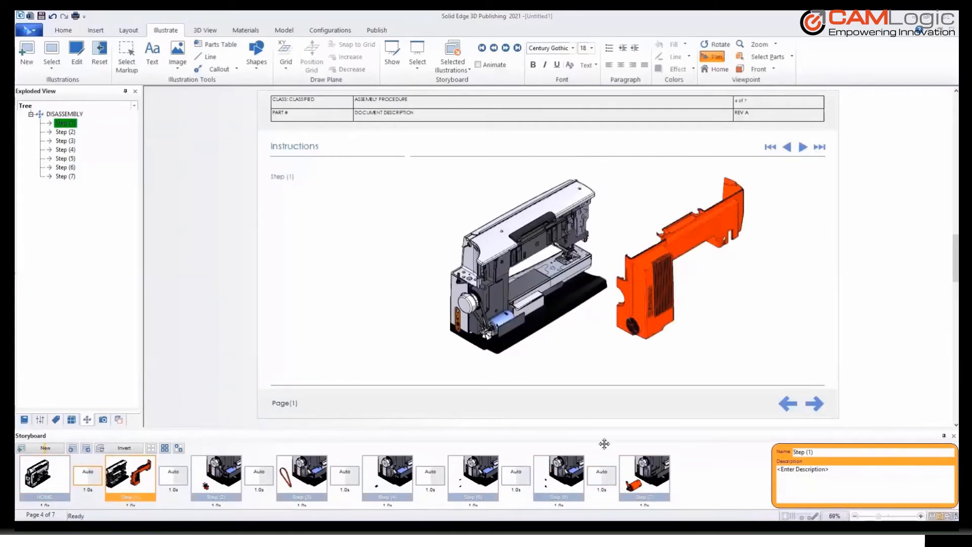
pyautogui.moveTo(826, 447); pyautogui.dragTo(754, 463)
pyautogui.write('REMOVE COVER')
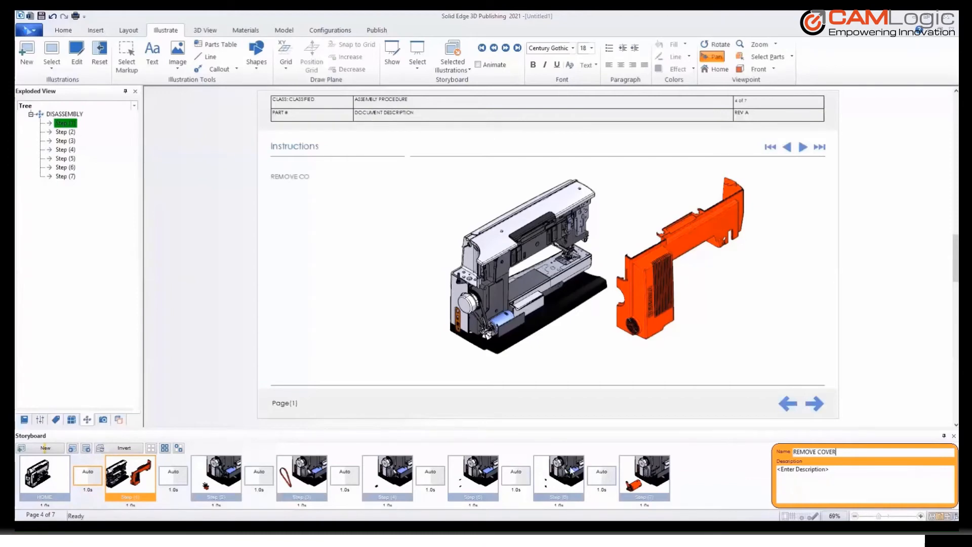
pyautogui.click(205, 490)
pyautogui.write('REMOVE FAN')
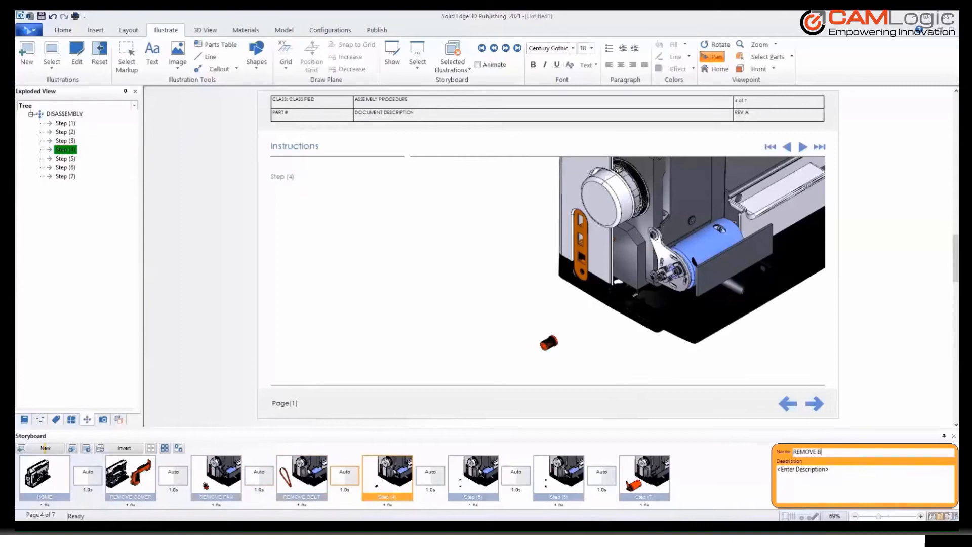
# Name the remaining storyboard illustrations REMOVE BELT DRIVE, REMOVE SCREWS (2), REMOVE WASHERS and REMOVE MOTOR
pyautogui.write('ELT DRIVE')
pyautogui.press('Return')
pyautogui.write('REMOVE SCREWS (2')
pyautogui.press('Return')
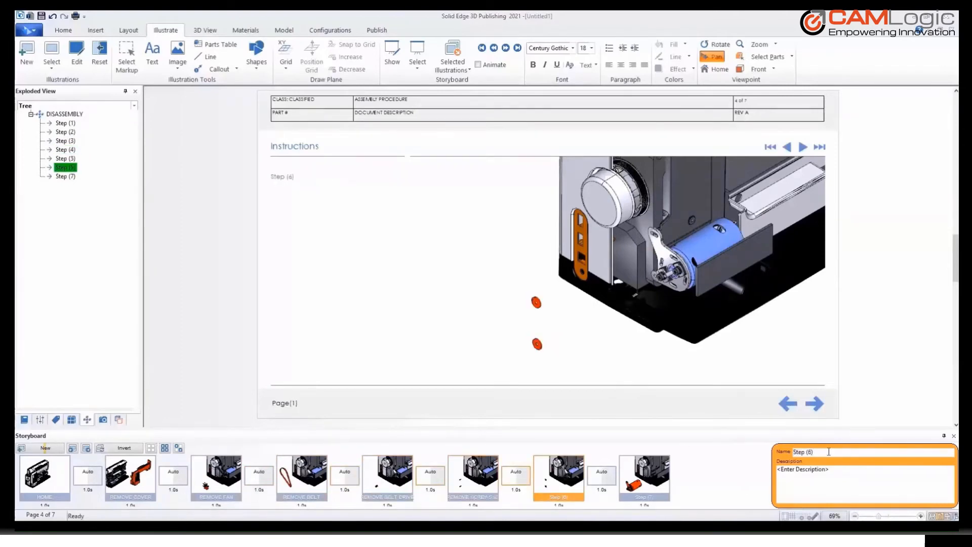
pyautogui.write('REMOVE WASHERS')
pyautogui.press('Return')
pyautogui.write('REMOVE MOTOR')
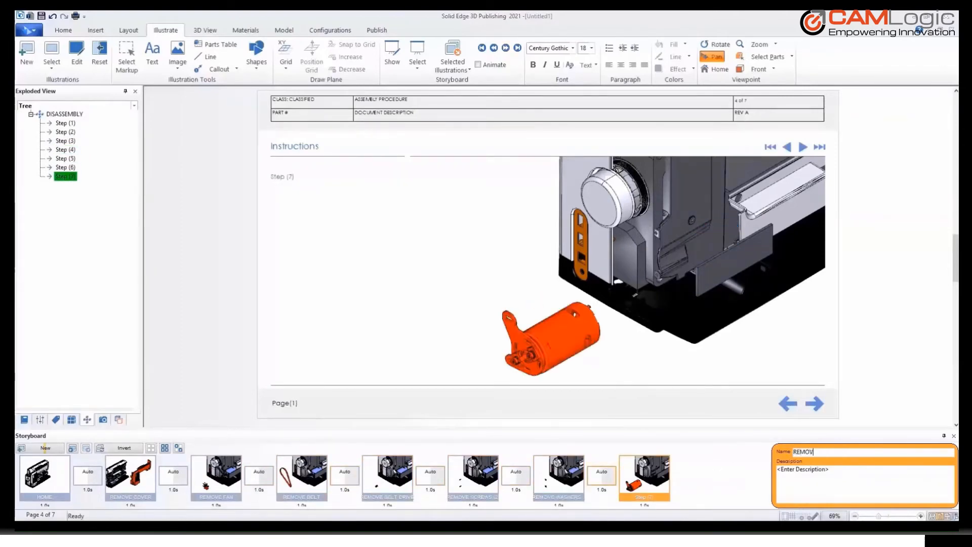
pyautogui.press('Return')
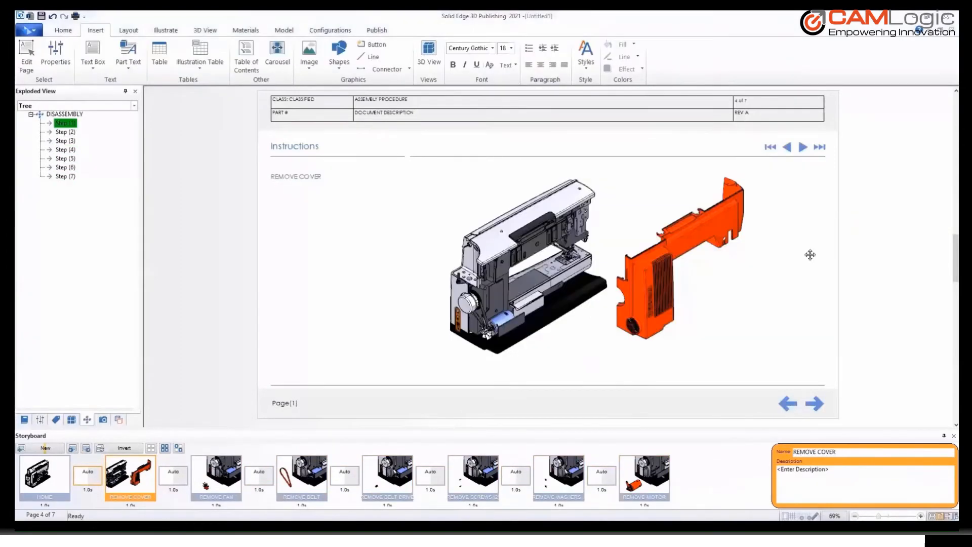
# Insert a part text box above the 3D view and set it to display only the Document Number note
pyautogui.click(129, 55)
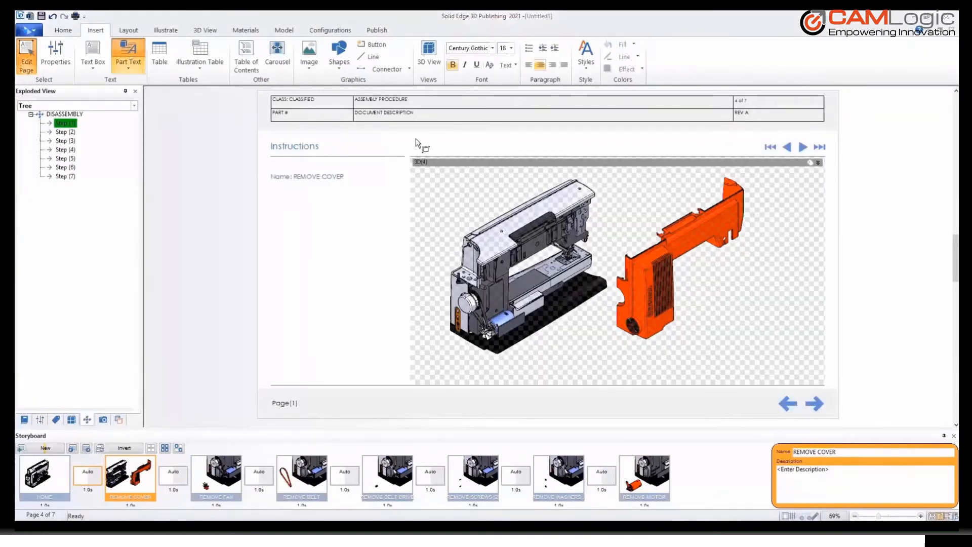
pyautogui.moveTo(413, 133); pyautogui.dragTo(570, 154)
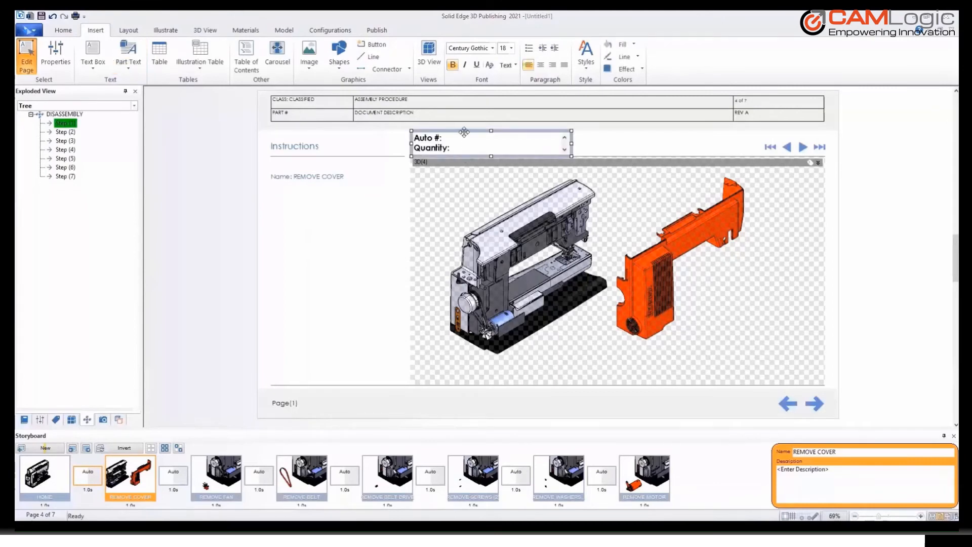
pyautogui.rightClick(464, 134)
pyautogui.click(495, 175)
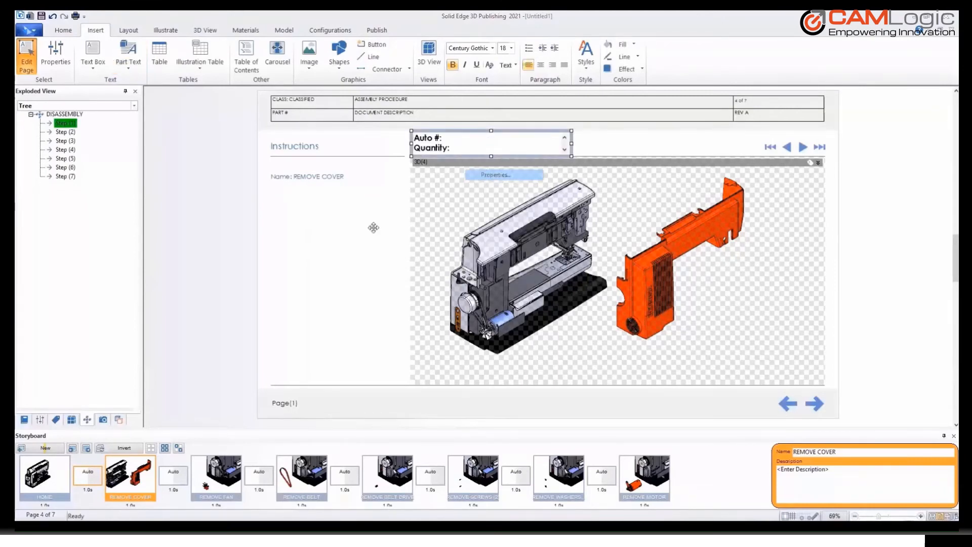
pyautogui.click(57, 105)
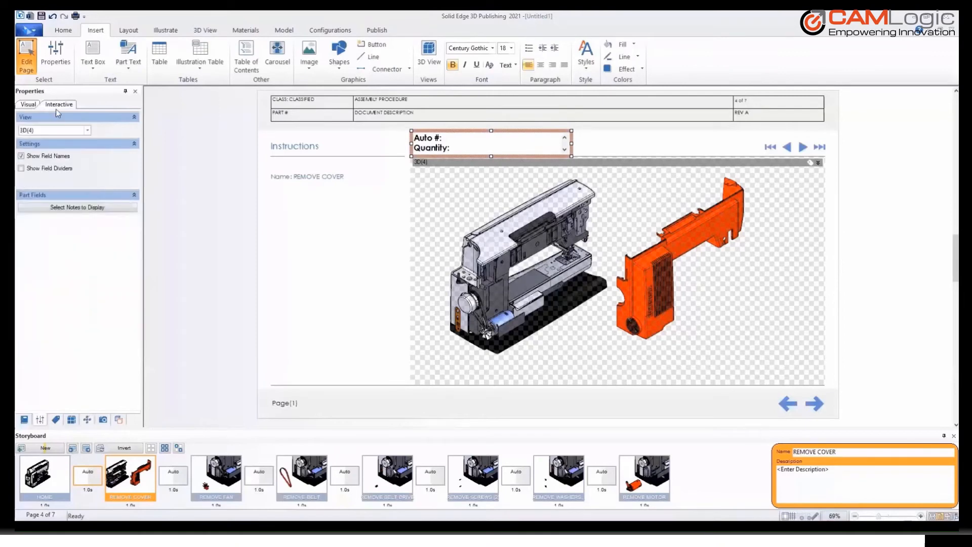
pyautogui.click(79, 209)
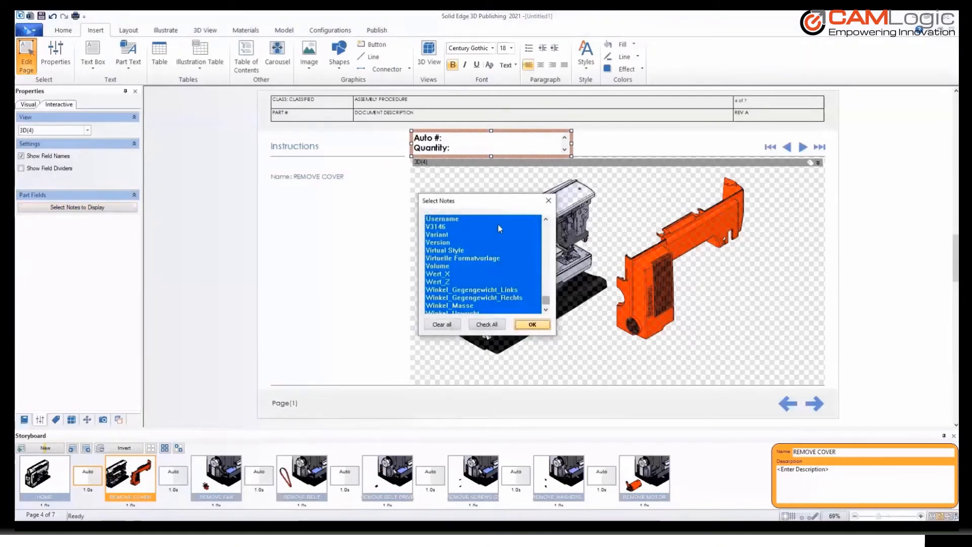
pyautogui.click(442, 324)
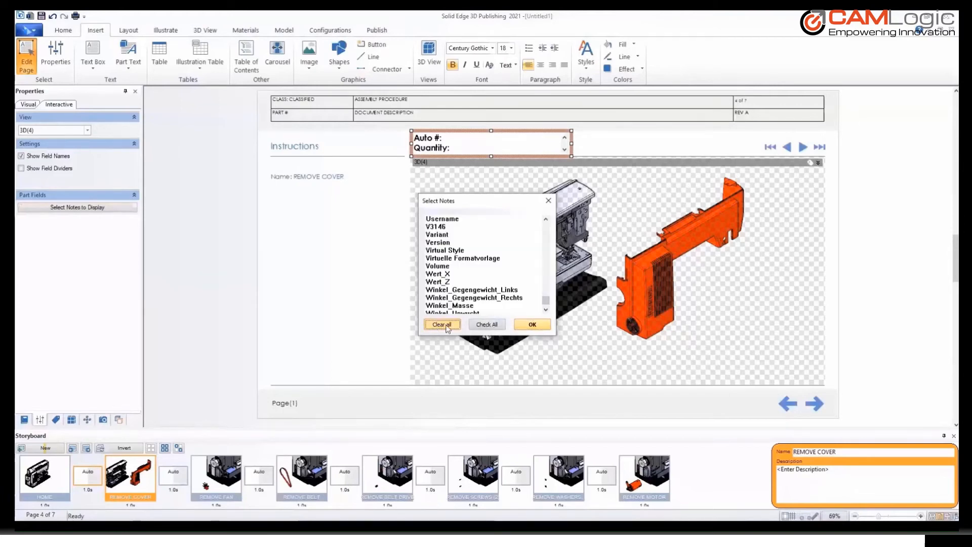
pyautogui.scroll(10, 475, 261)
pyautogui.click(473, 259)
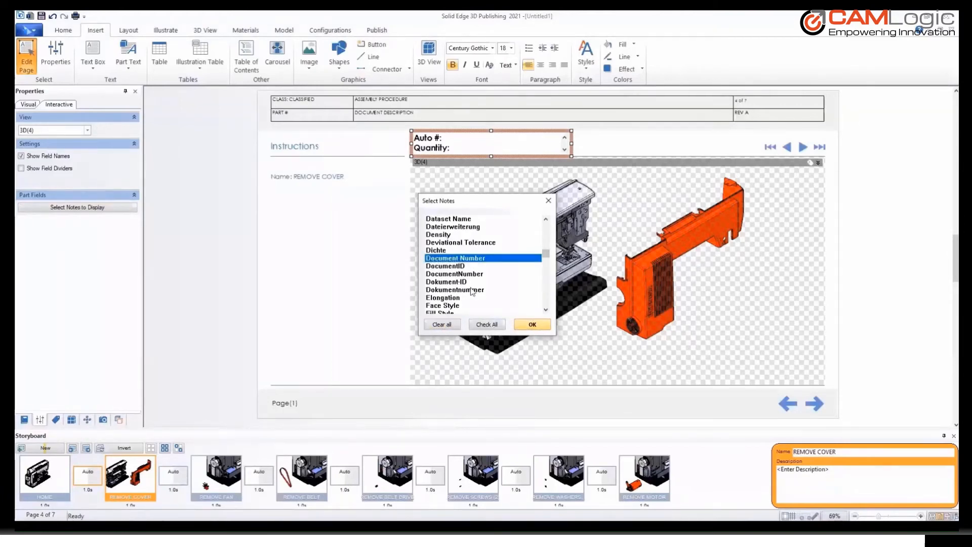
pyautogui.click(531, 325)
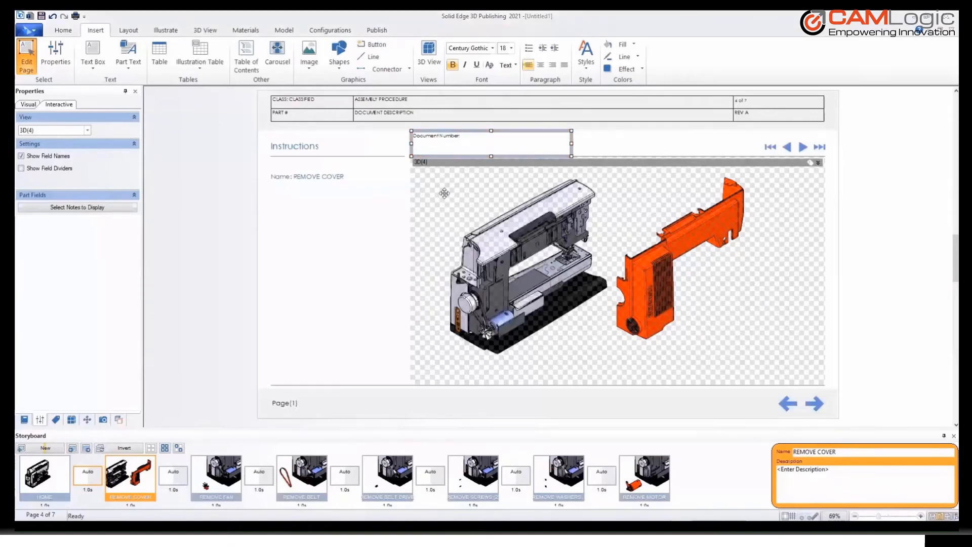
# Format the Document Number text in bold orange-red and finish editing the page
pyautogui.click(454, 66)
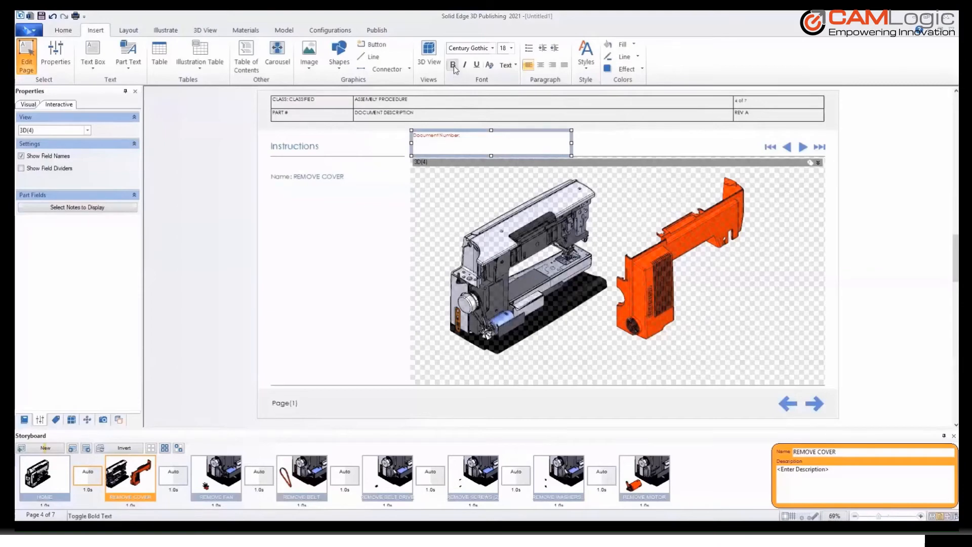
pyautogui.click(454, 66)
pyautogui.press('Escape')
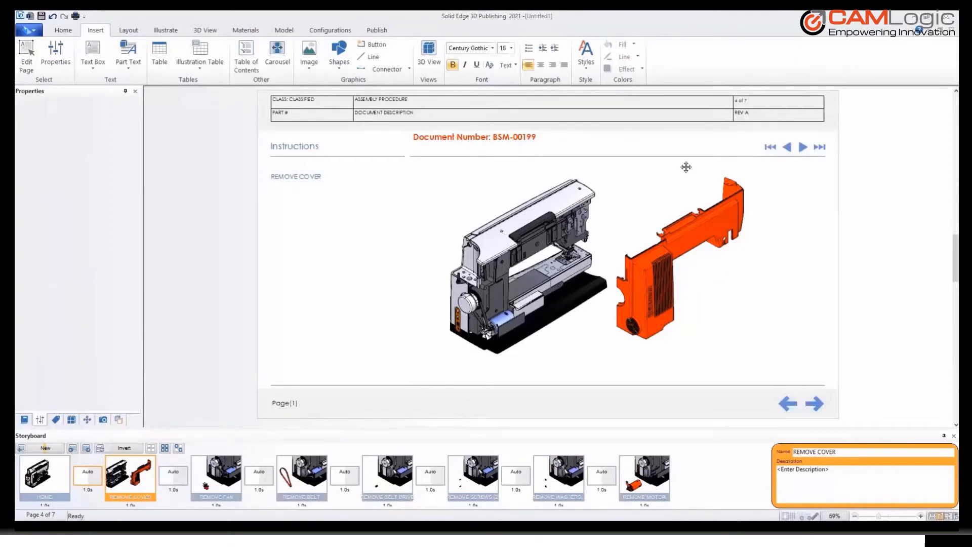
# Step through the cover, fan and belt illustrations and back to check the Document Number shown for each removed part
pyautogui.click(803, 147)
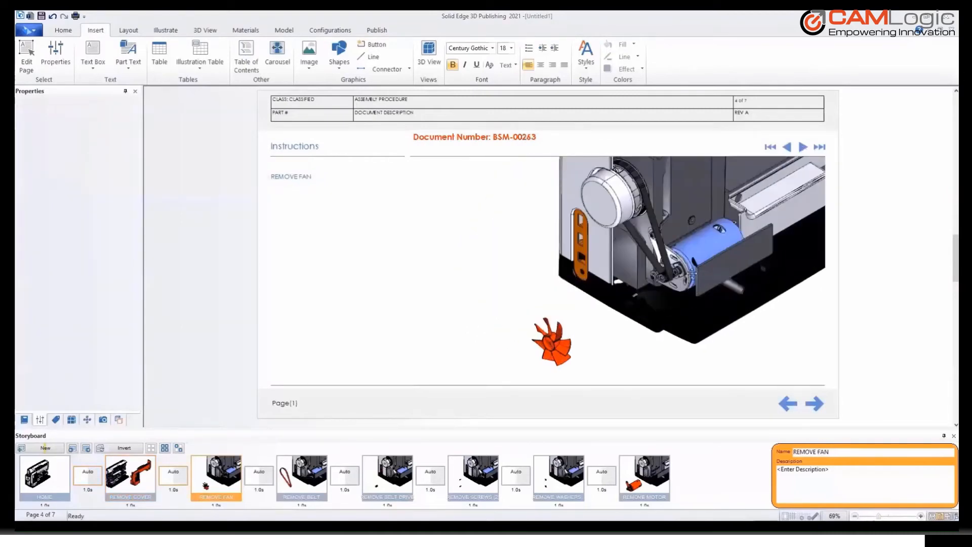
pyautogui.click(803, 147)
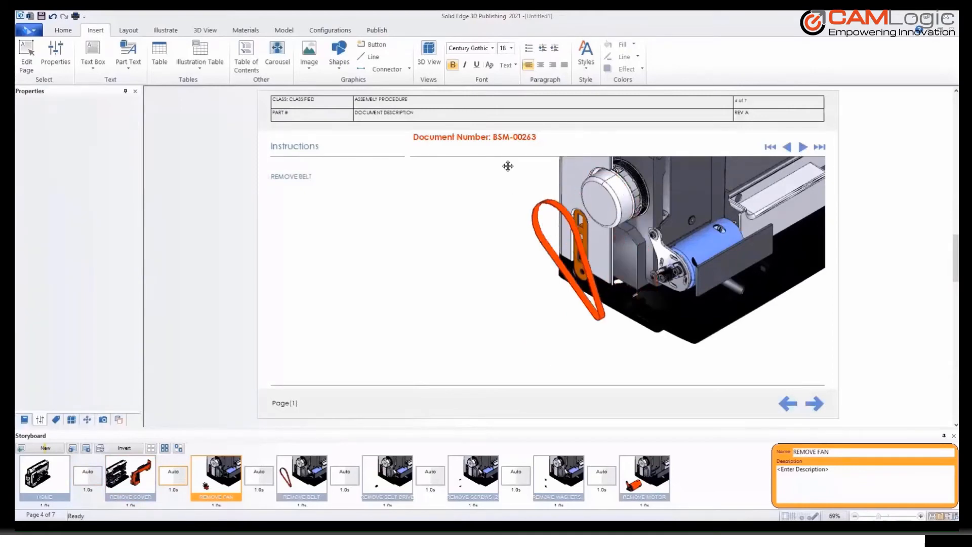
pyautogui.click(788, 148)
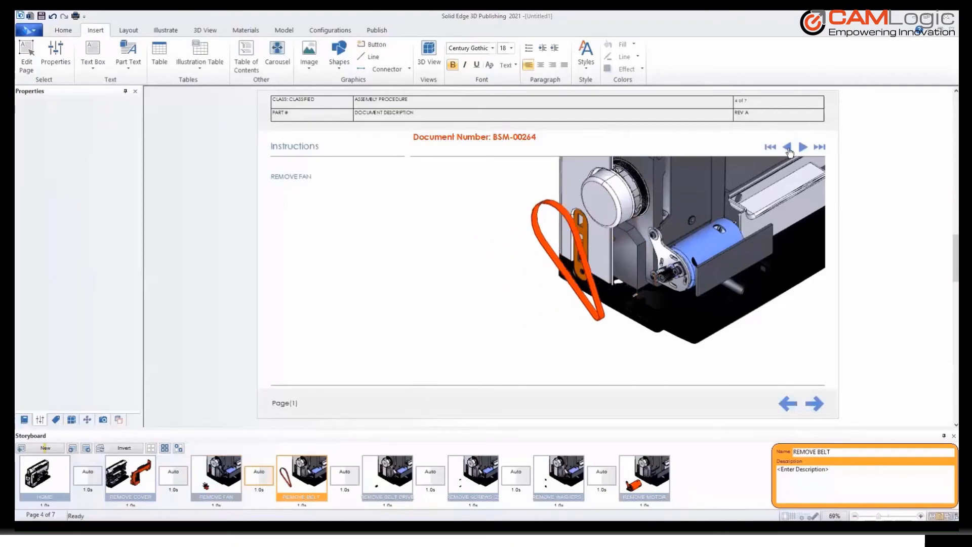
pyautogui.click(785, 151)
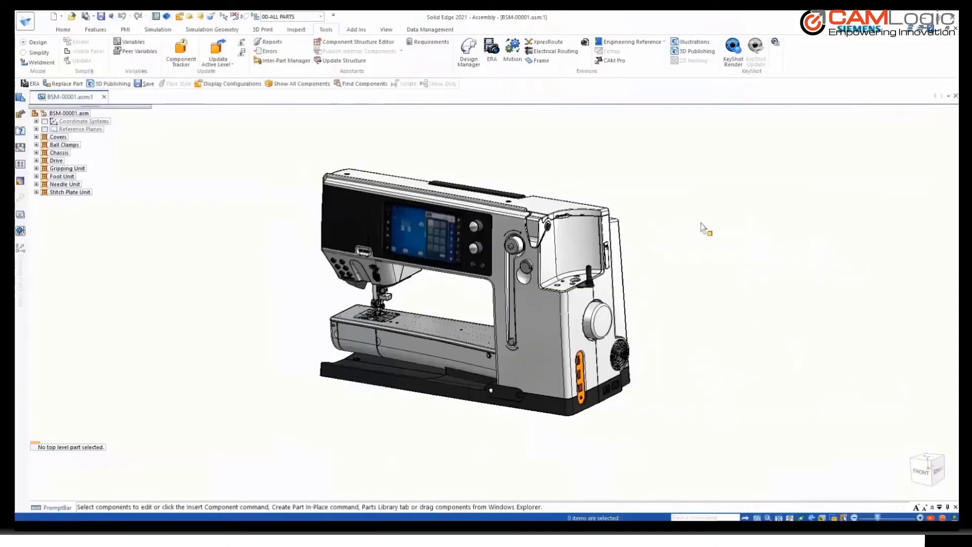
# Apply the 06 - Motor display configuration so the assembly shows only the motor
pyautogui.moveTo(788, 251); pyautogui.dragTo(766, 231, button='middle')
pyautogui.moveTo(661, 189); pyautogui.dragTo(666, 210, button='middle')
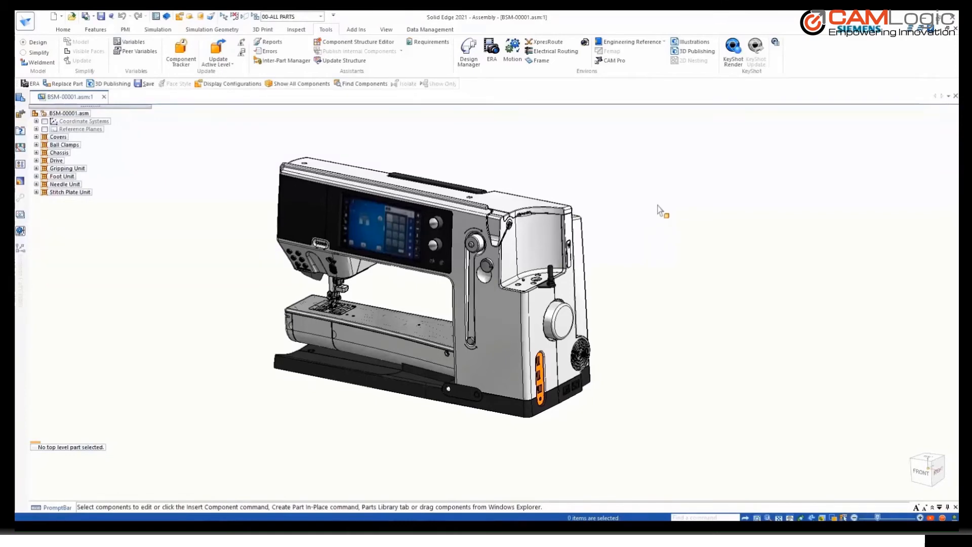
pyautogui.moveTo(661, 216); pyautogui.dragTo(659, 217, button='middle')
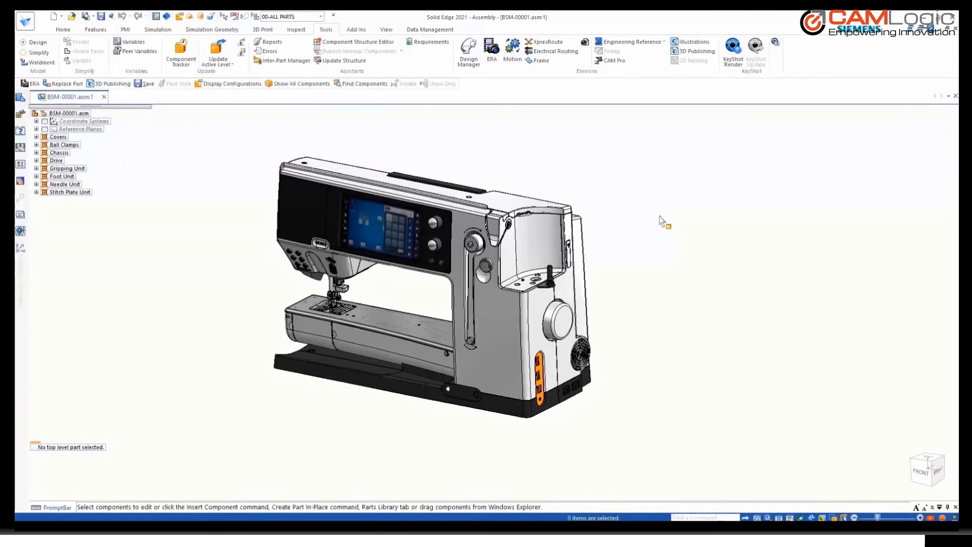
pyautogui.moveTo(661, 219); pyautogui.dragTo(665, 225, button='right')
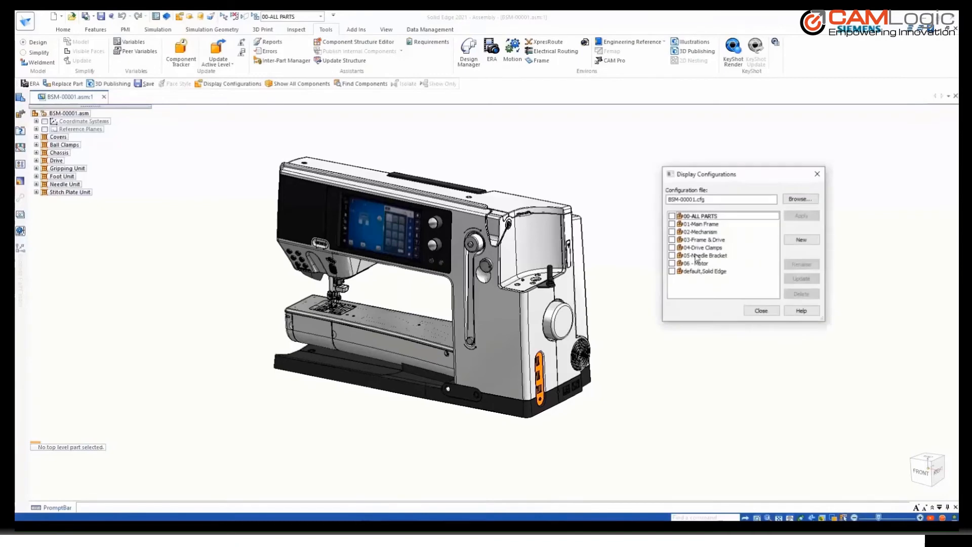
pyautogui.click(700, 264)
pyautogui.click(801, 216)
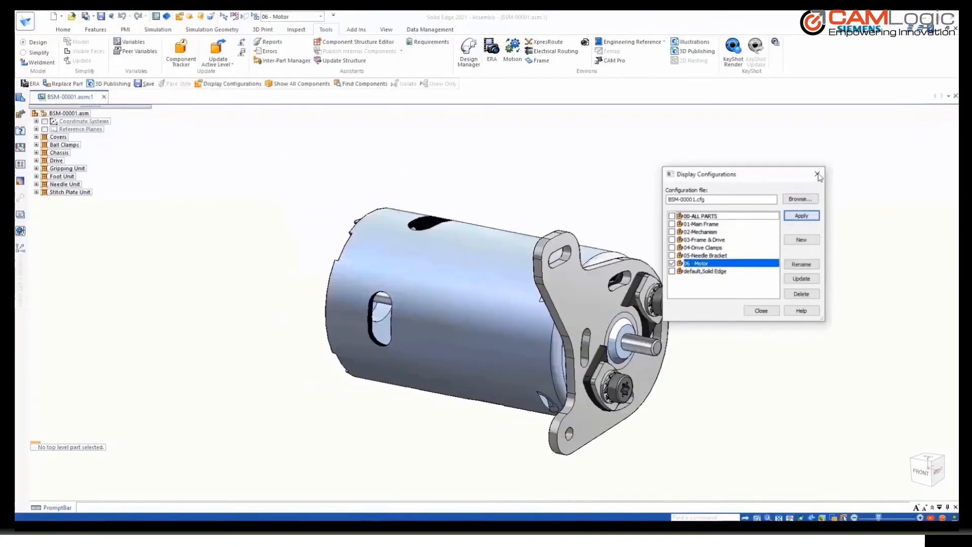
# Replace the motor's slotted mounting plate with the part file BSM-00129_B.par and inspect the new plate on the motor
pyautogui.moveTo(743, 175); pyautogui.dragTo(729, 197, button='middle')
pyautogui.scroll(-2, 729, 197)
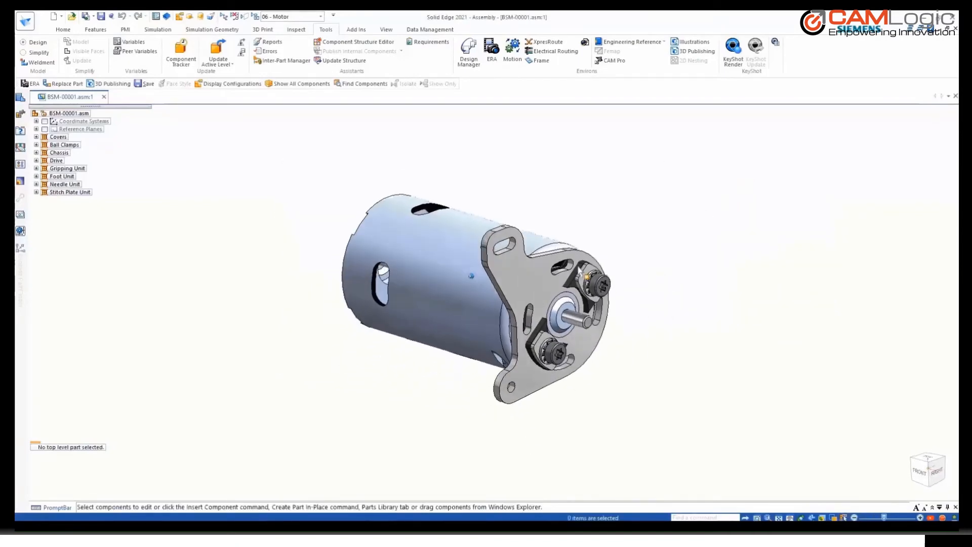
pyautogui.moveTo(520, 276)
pyautogui.mouseDown(button='middle')
pyautogui.moveTo(556, 271)
pyautogui.moveTo(518, 271)
pyautogui.mouseUp(button='middle')
pyautogui.moveTo(669, 225); pyautogui.dragTo(679, 196, button='middle')
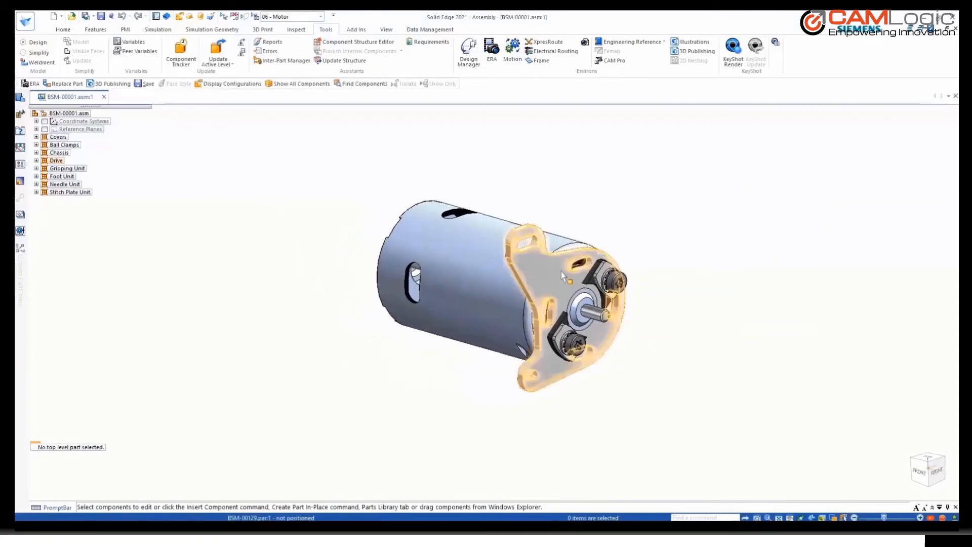
pyautogui.scroll(-2, 657, 201)
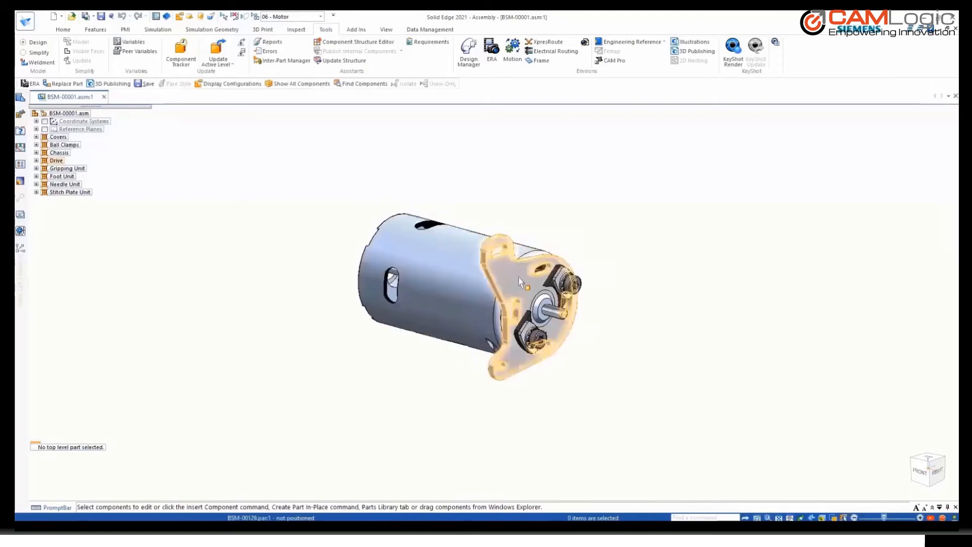
pyautogui.click(549, 248)
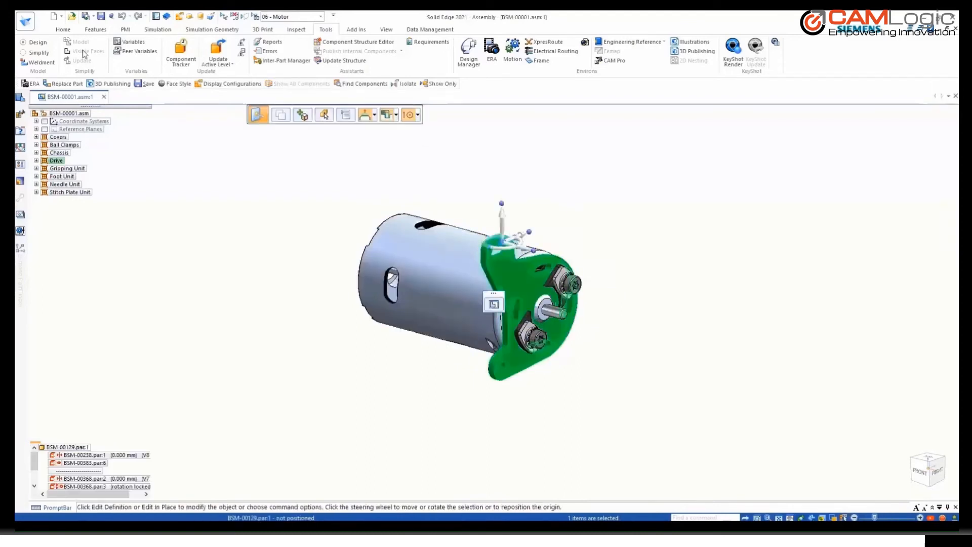
pyautogui.click(66, 31)
pyautogui.click(426, 56)
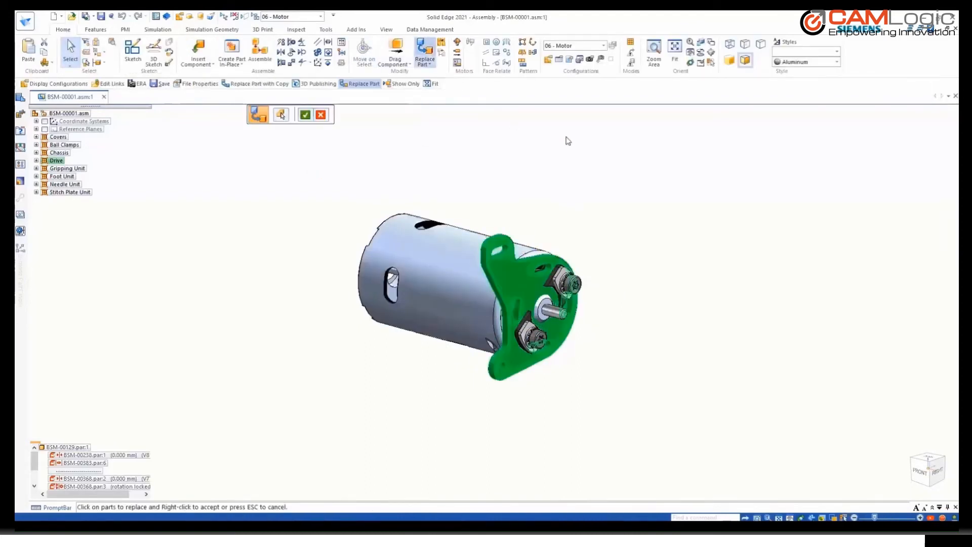
pyautogui.rightClick(585, 167)
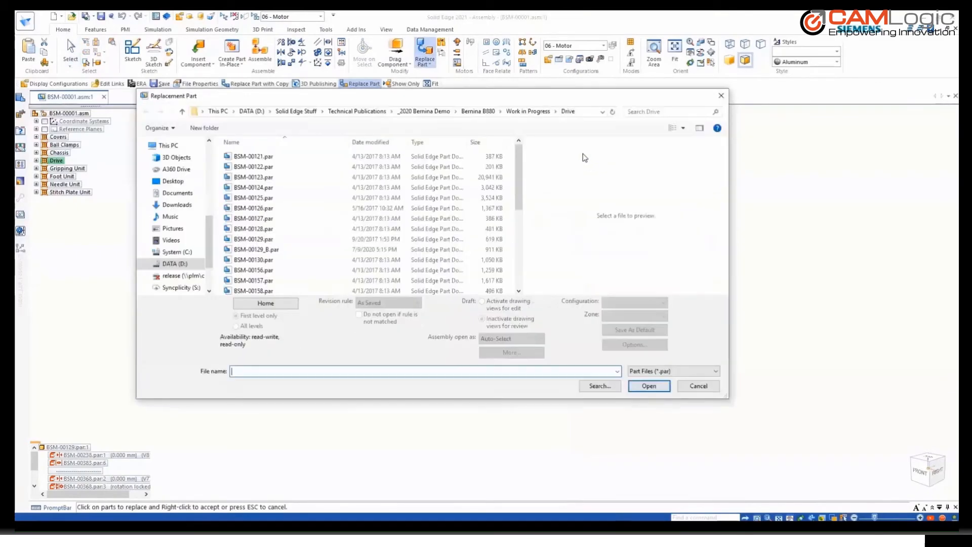
pyautogui.click(265, 250)
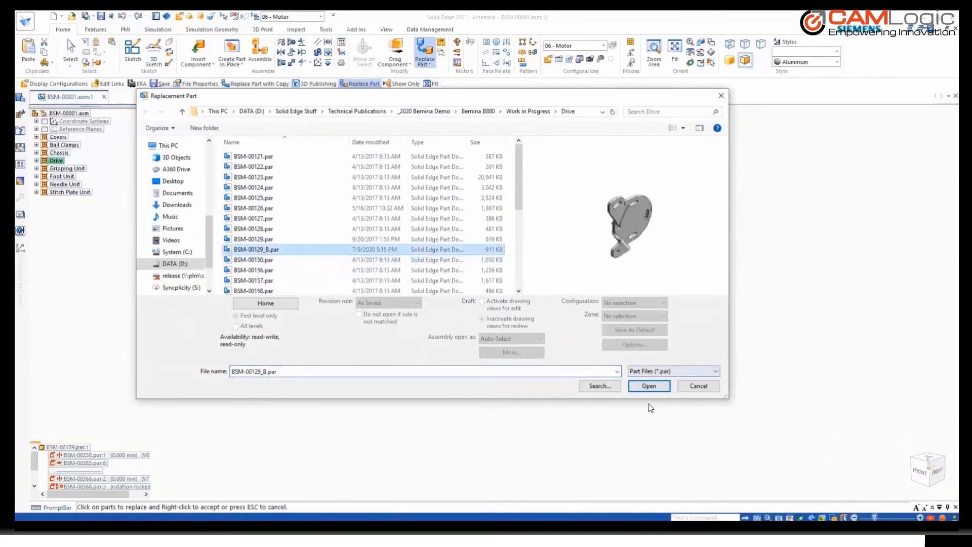
pyautogui.click(648, 385)
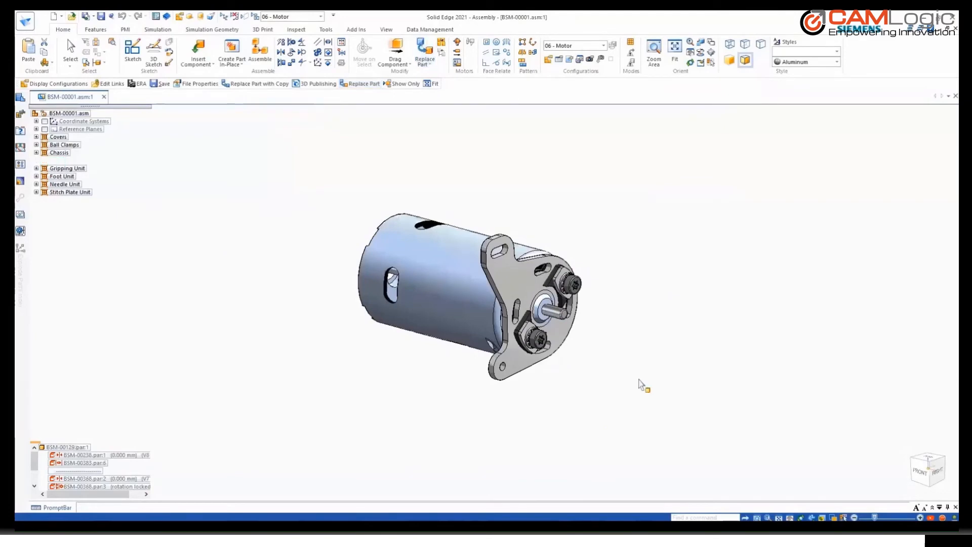
pyautogui.rightClick(639, 284)
pyautogui.click(629, 232)
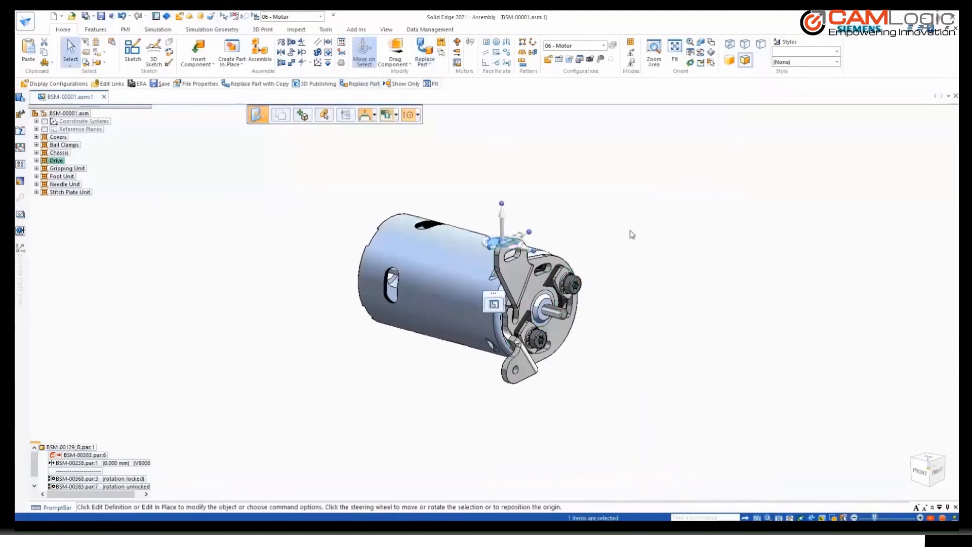
pyautogui.moveTo(663, 353); pyautogui.dragTo(472, 396, button='middle')
pyautogui.moveTo(486, 357); pyautogui.dragTo(618, 223, button='middle')
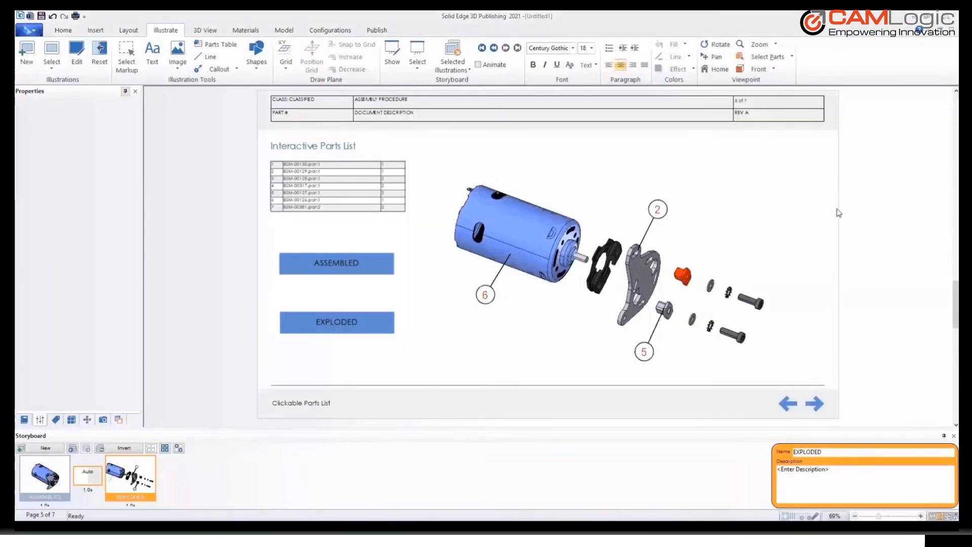
# Switch to Solid Edge 3D Publishing, update the motor replacement document with the revised mounting plate and publish it as HTML
pyautogui.click(324, 31)
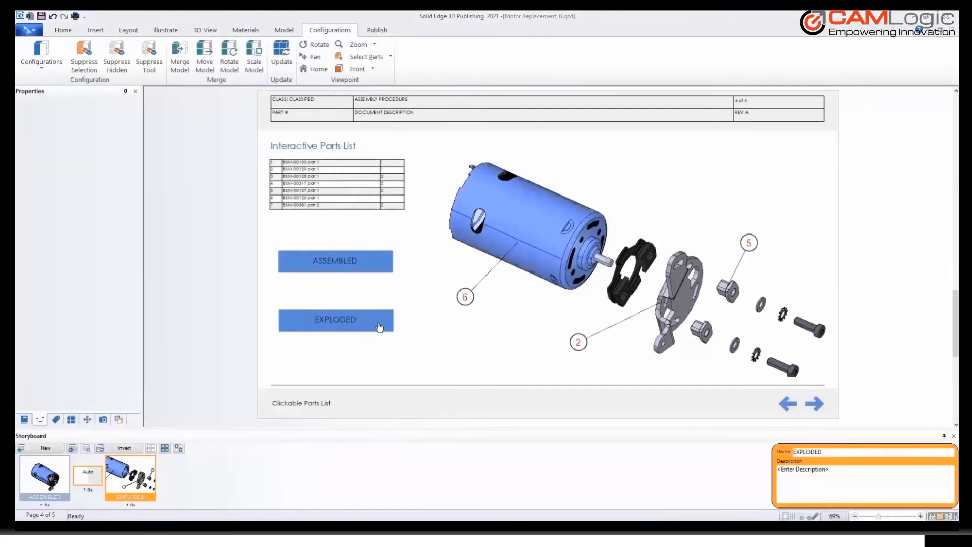
pyautogui.click(331, 264)
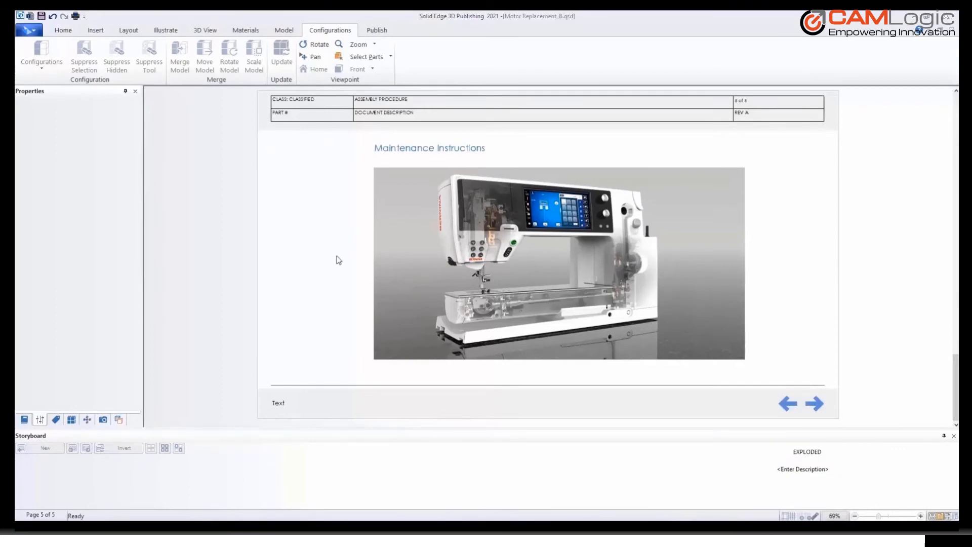
pyautogui.click(377, 32)
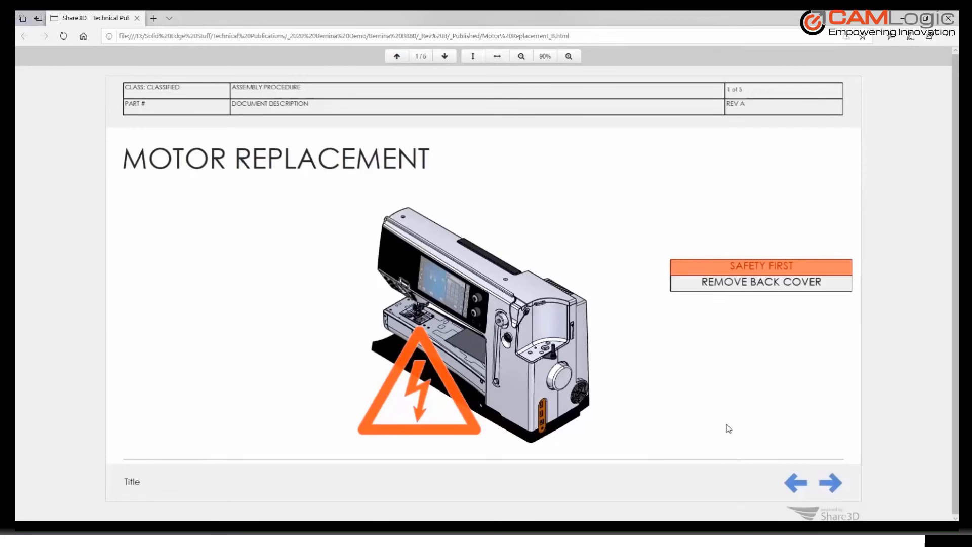
# In the browser, view the published title page's REMOVE BACK COVER illustration and go to Instructions through the table of contents
pyautogui.click(753, 282)
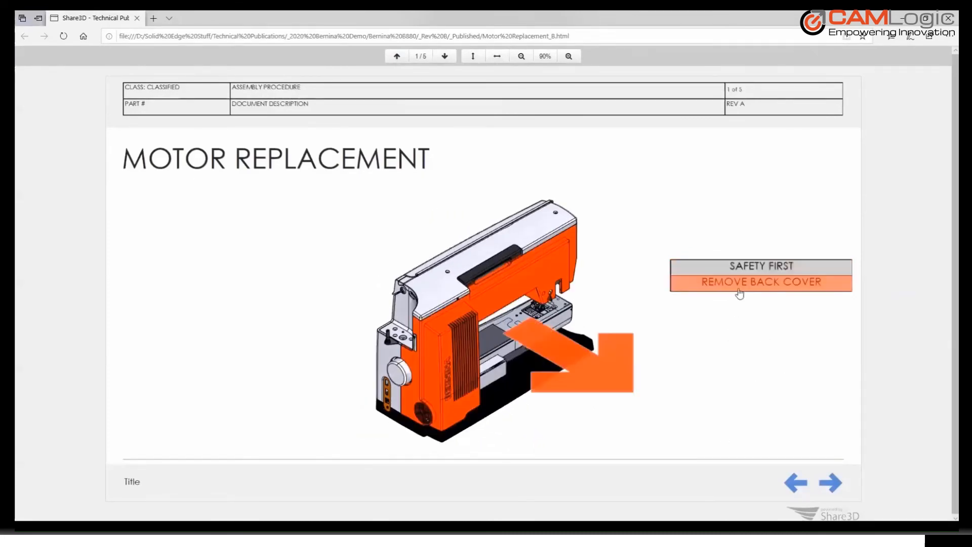
pyautogui.click(830, 483)
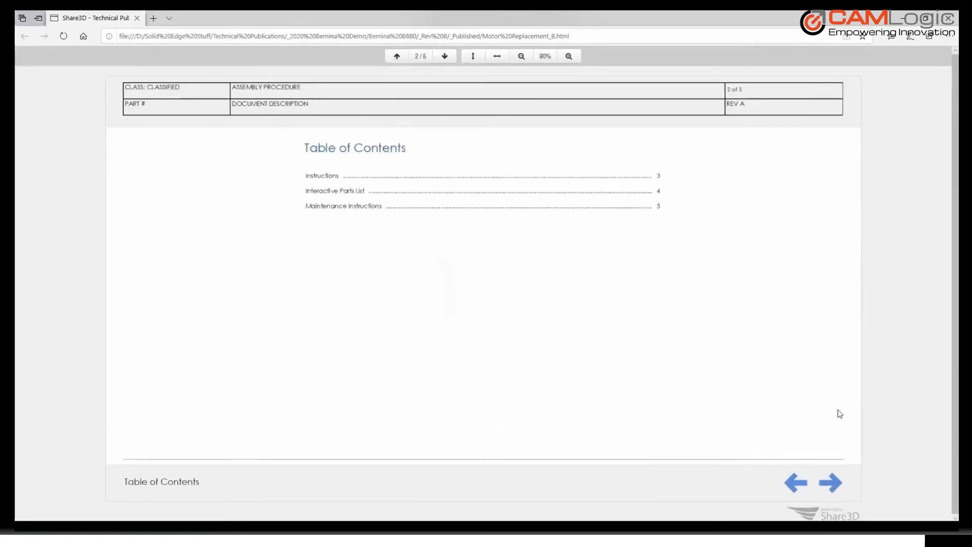
pyautogui.click(318, 177)
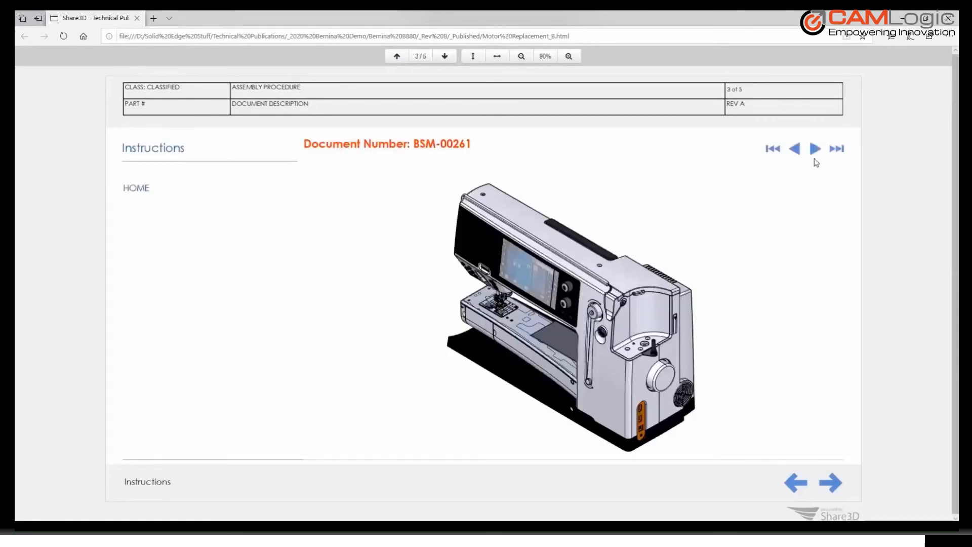
# Step through the published disassembly instructions from the back cover to the motor assembly, rotating the 3D views for inspection
pyautogui.click(814, 151)
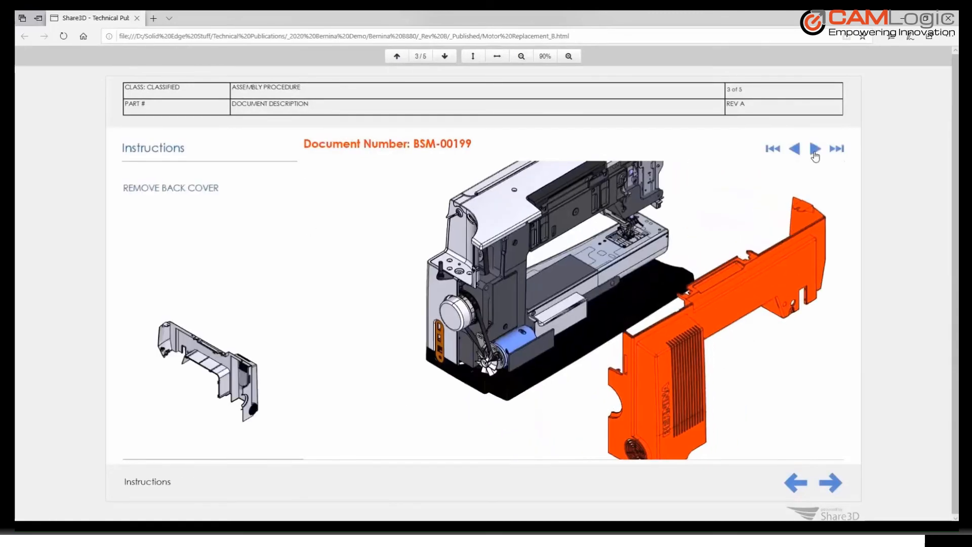
pyautogui.click(814, 150)
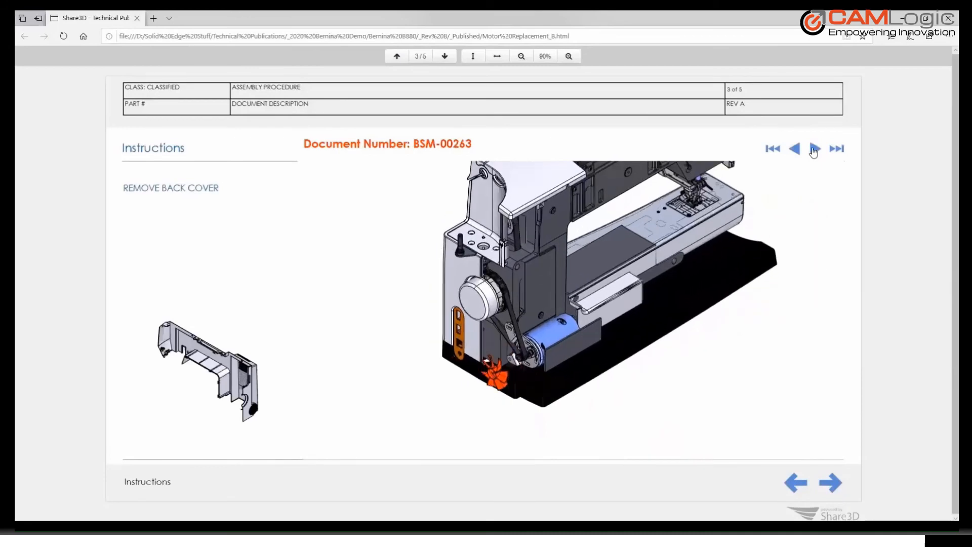
pyautogui.click(814, 150)
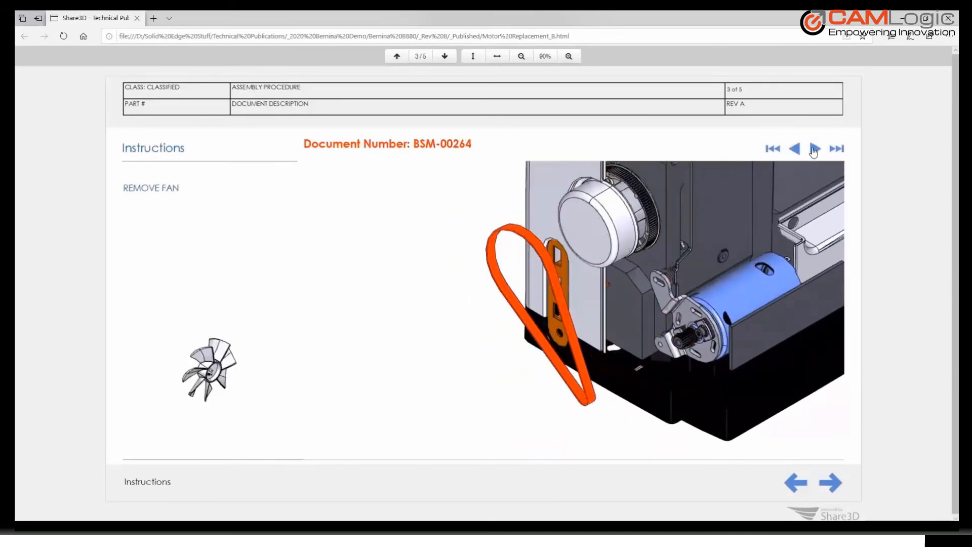
pyautogui.click(813, 150)
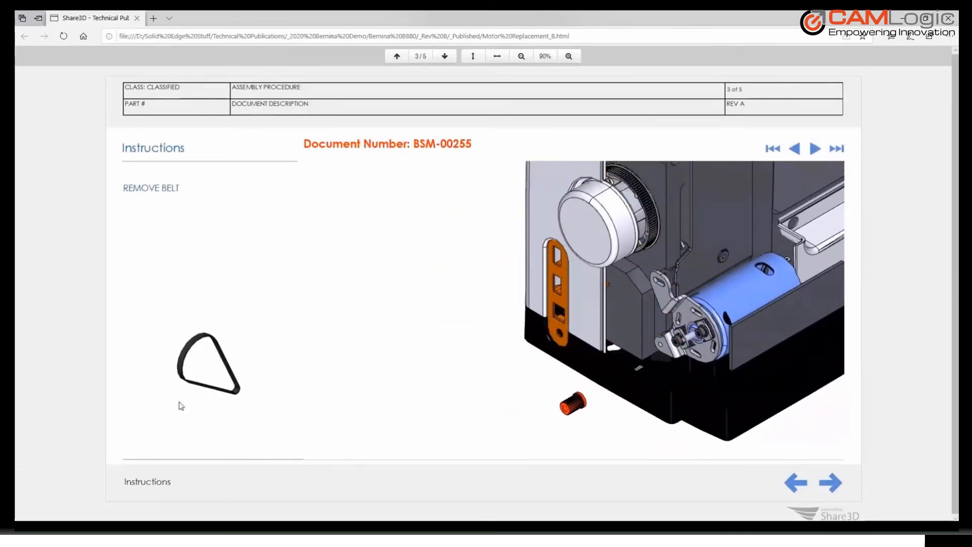
pyautogui.moveTo(233, 370); pyautogui.dragTo(354, 334)
pyautogui.click(814, 149)
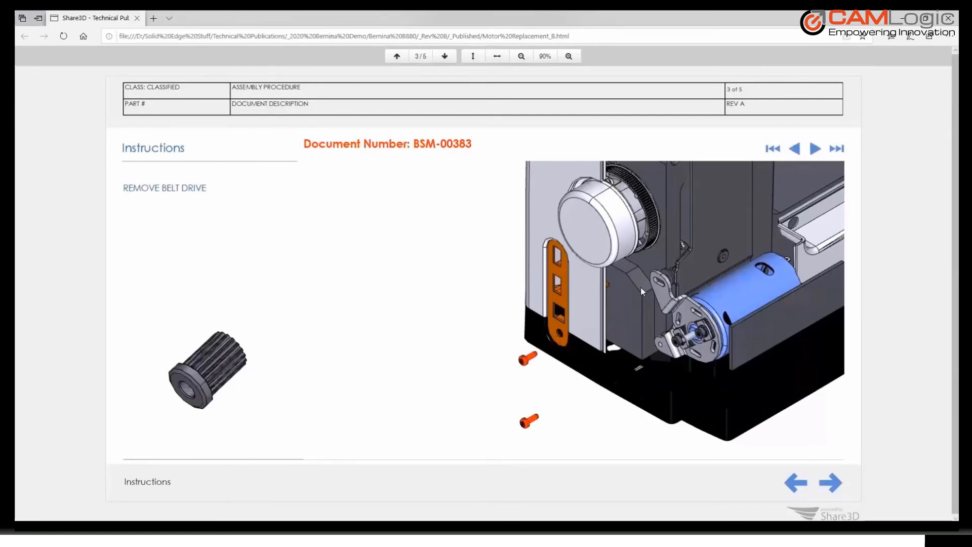
pyautogui.moveTo(612, 291); pyautogui.dragTo(583, 347)
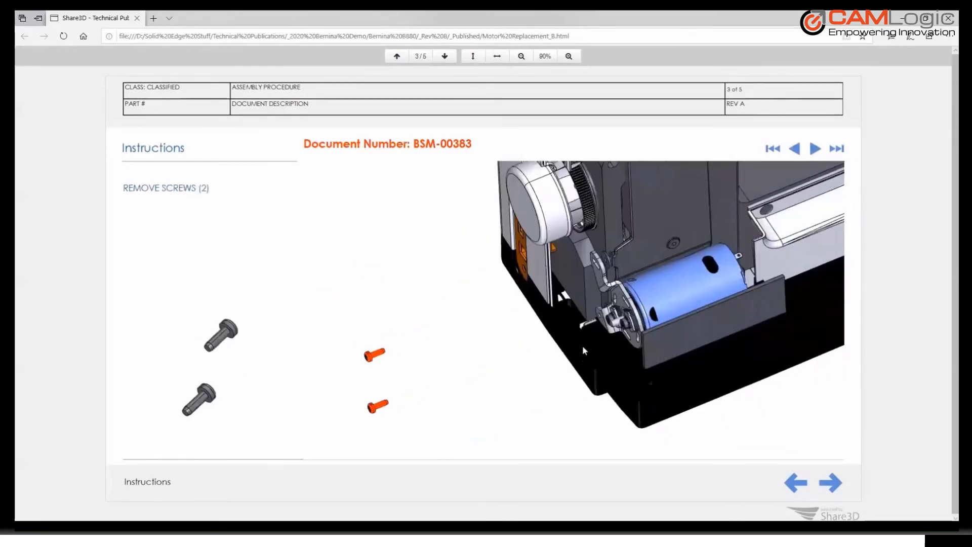
pyautogui.click(814, 148)
pyautogui.click(814, 150)
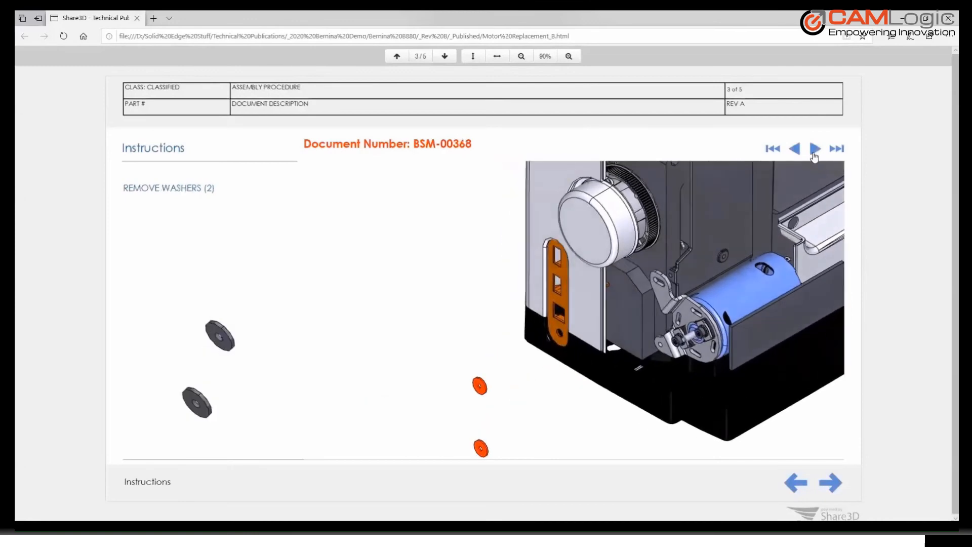
pyautogui.click(814, 150)
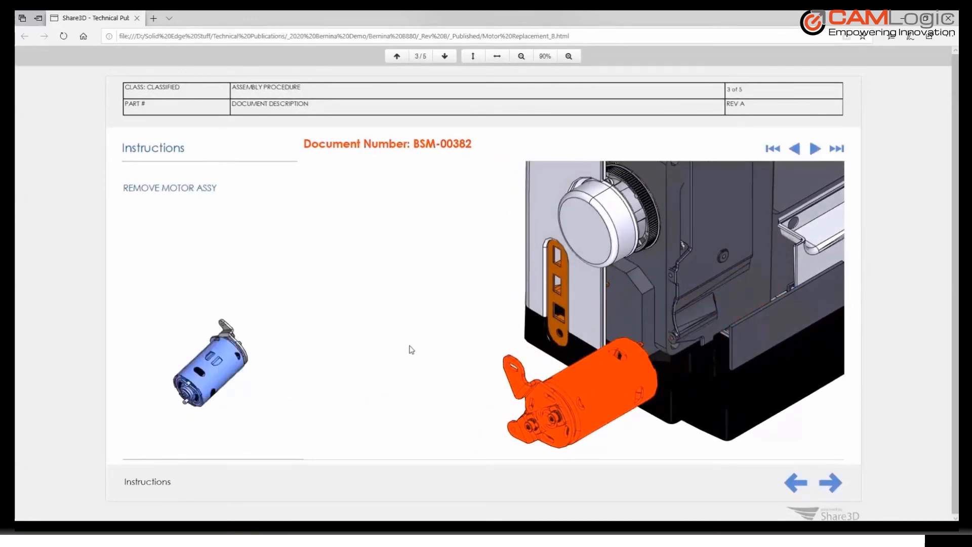
# Go to the Interactive Parts List page and check the motor's EXPLODED and ASSEMBLED views
pyautogui.click(828, 484)
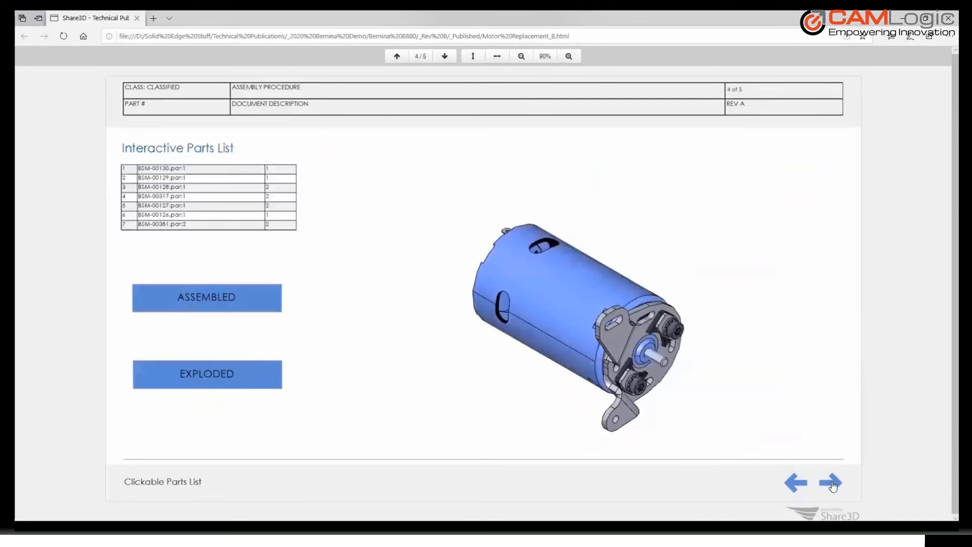
pyautogui.click(188, 377)
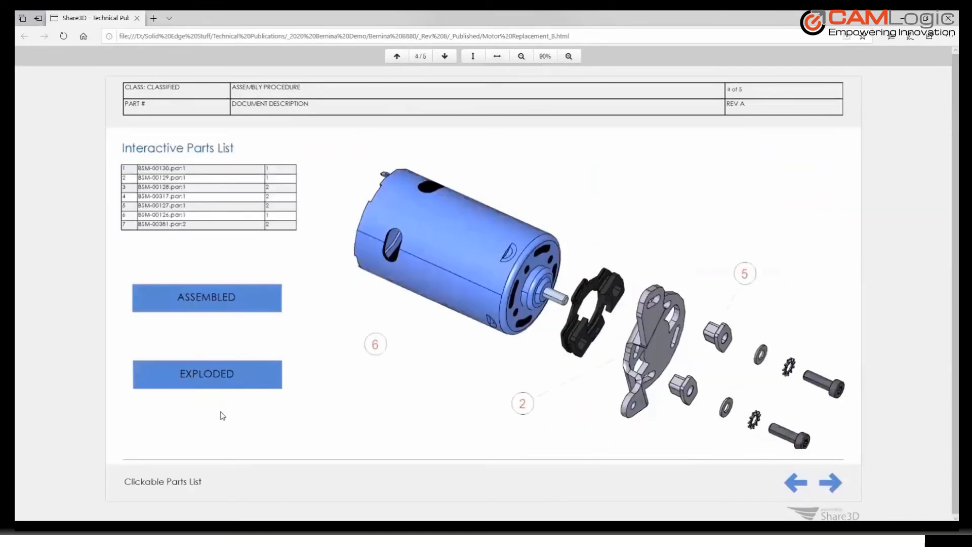
pyautogui.click(209, 307)
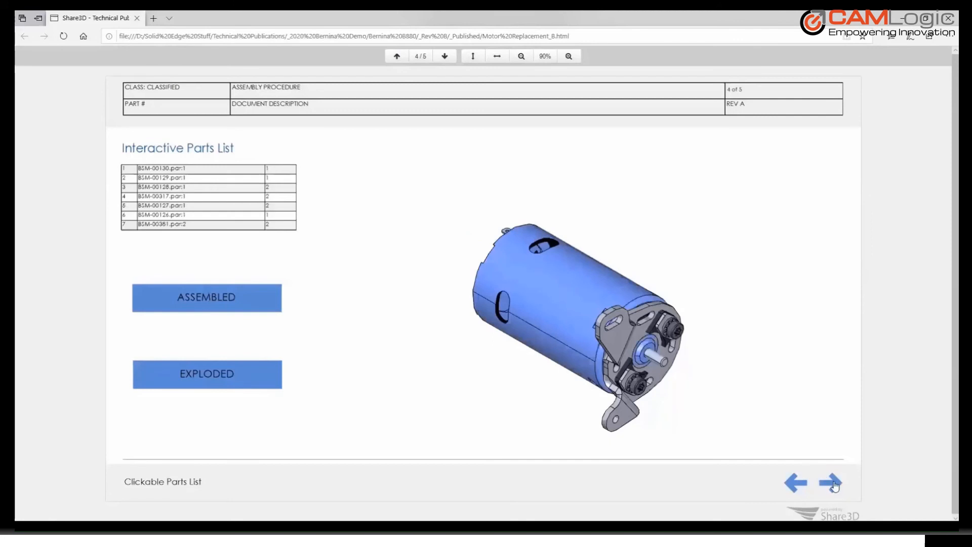
# Go to the Maintenance Instructions page, play its linked BERNINA880.mp4 video and turn down the sound
pyautogui.click(829, 483)
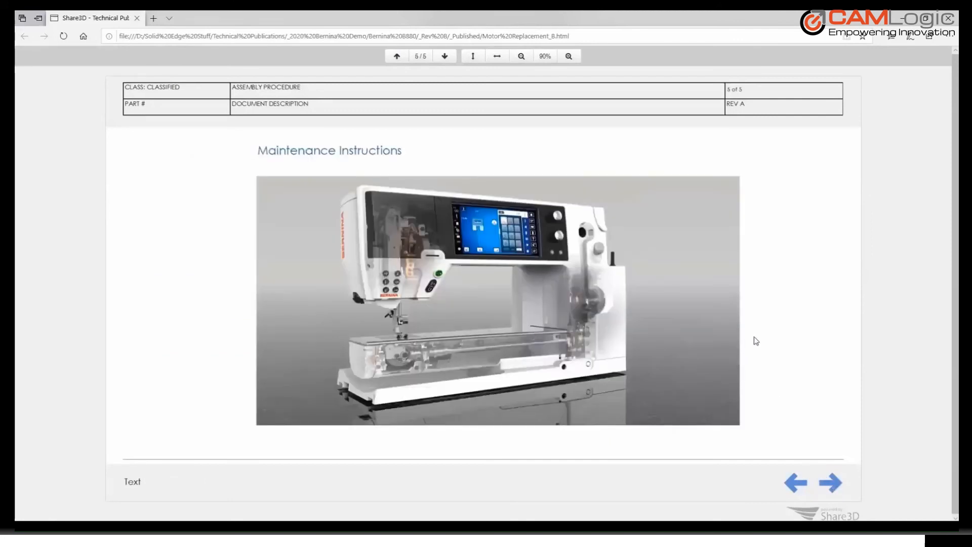
pyautogui.click(454, 290)
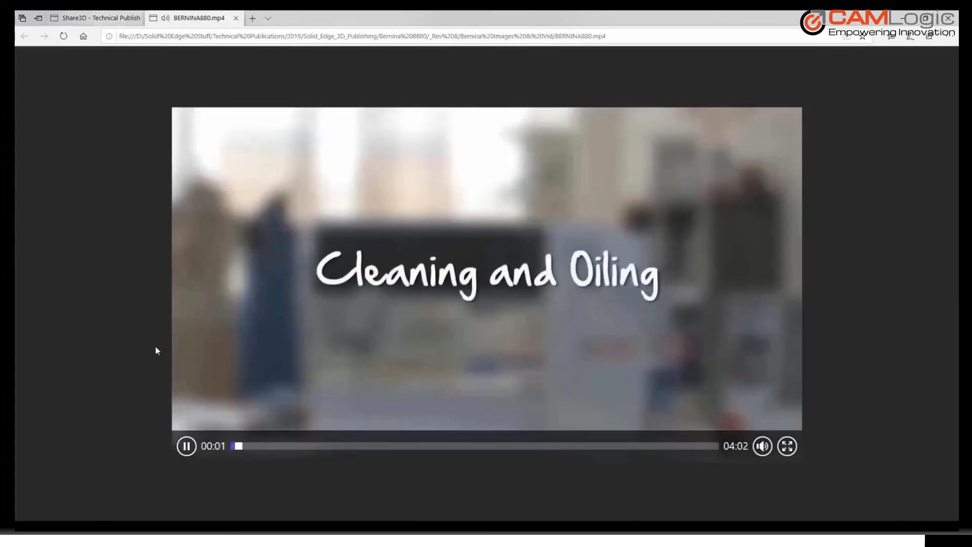
pyautogui.press('XF86AudioMute')
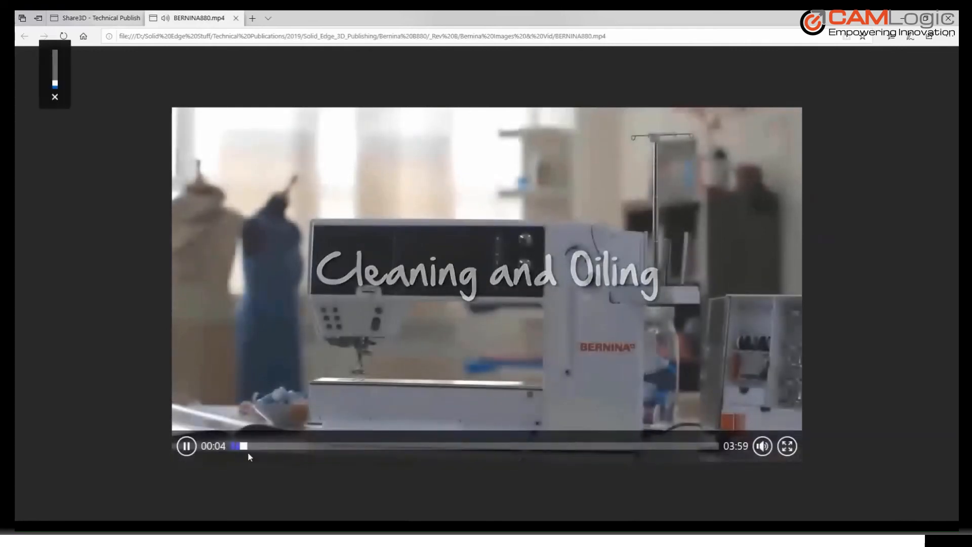